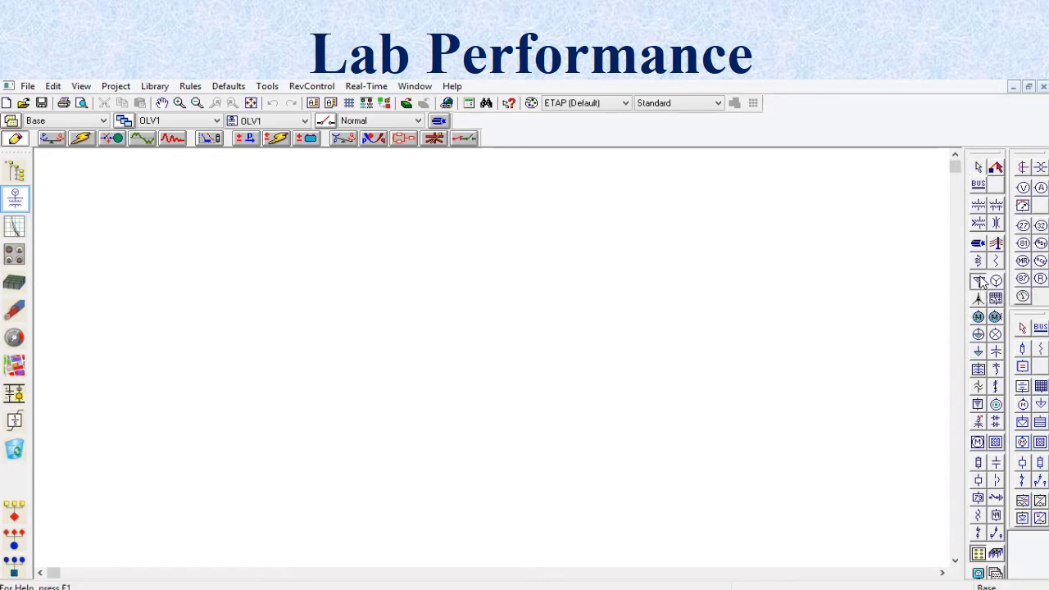
Place power grid U1 with Bus1 directly beneath it
left_click(475, 210)
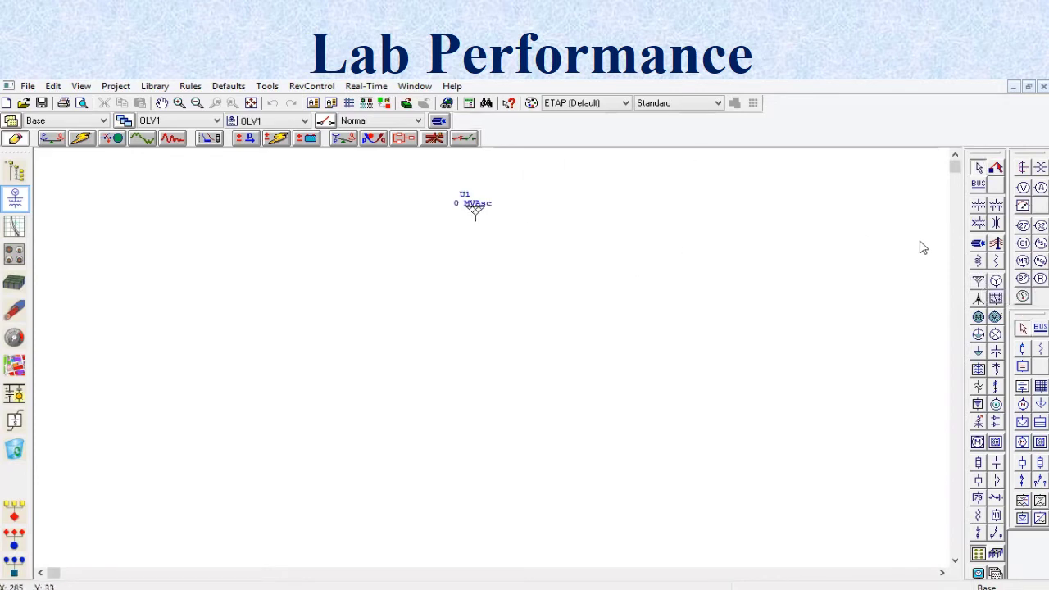
left_click(977, 187)
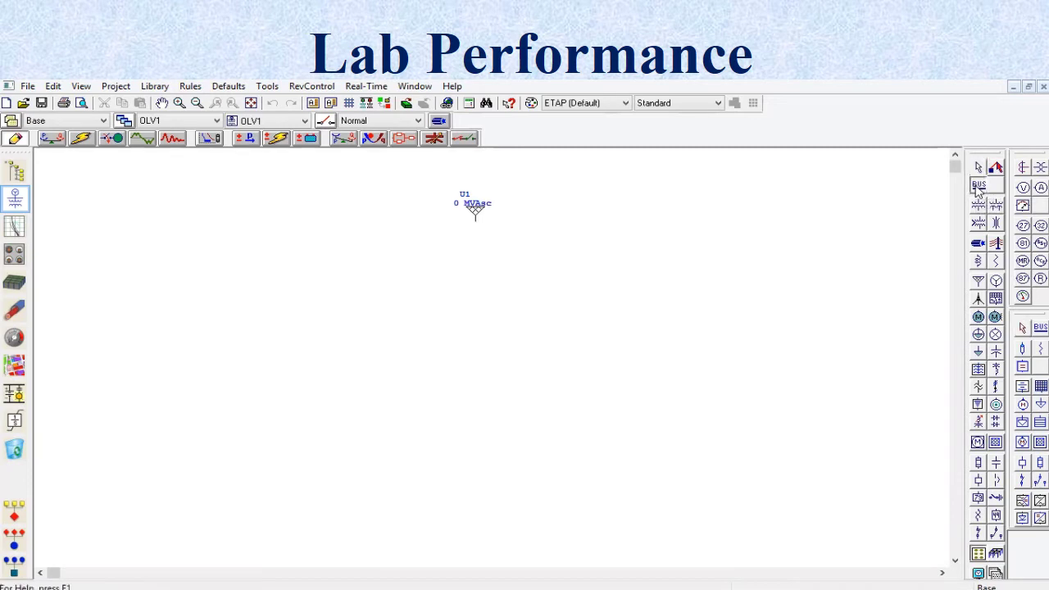
left_click(472, 221)
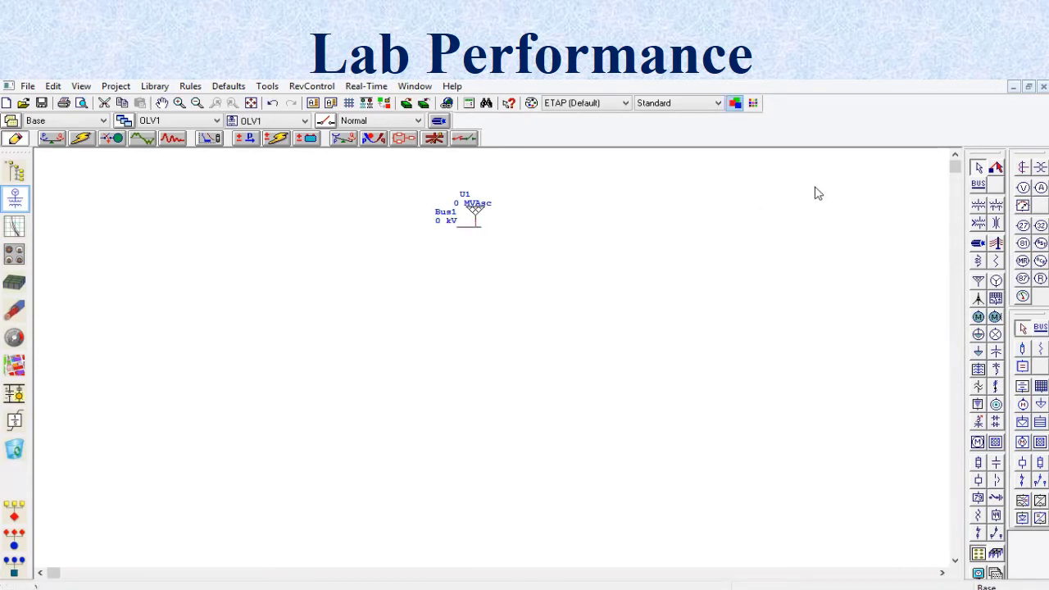
Add transformer T1 connected below Bus1, with Bus2 under T1
left_click(982, 207)
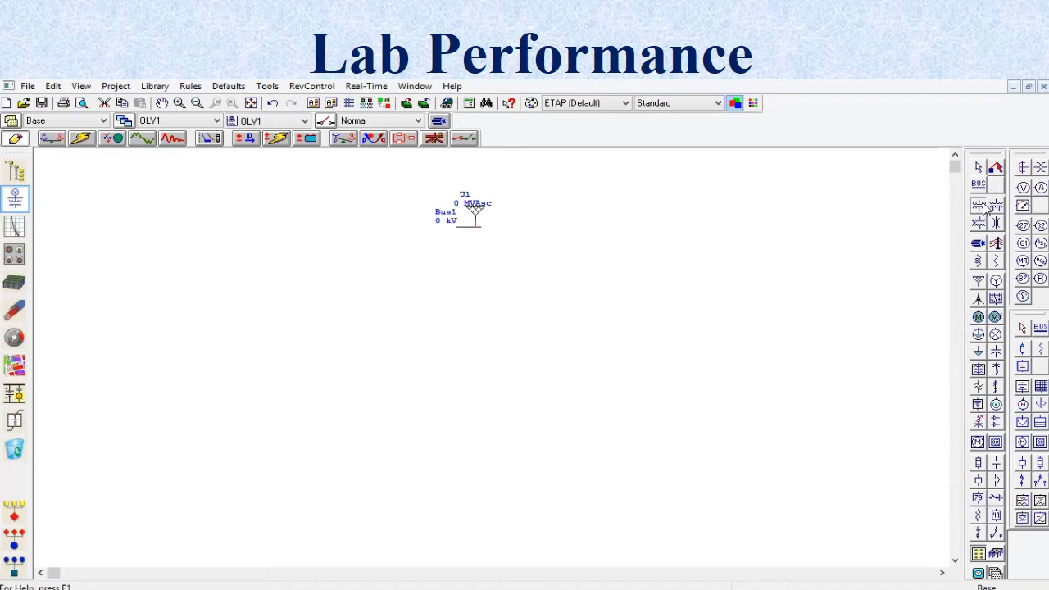
left_click(469, 251)
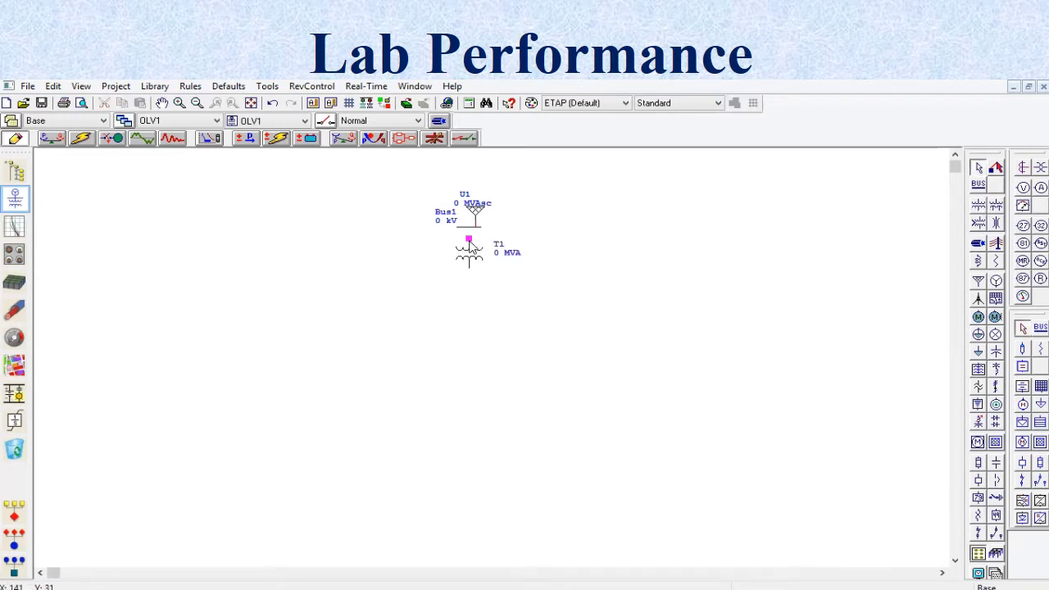
left_click_drag(470, 240, 470, 224)
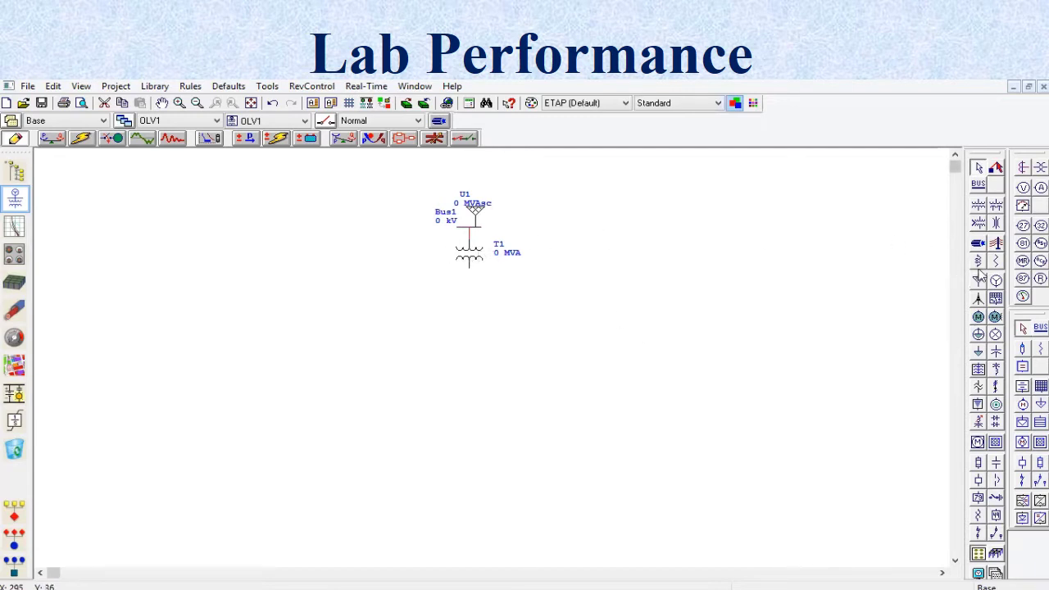
left_click(978, 185)
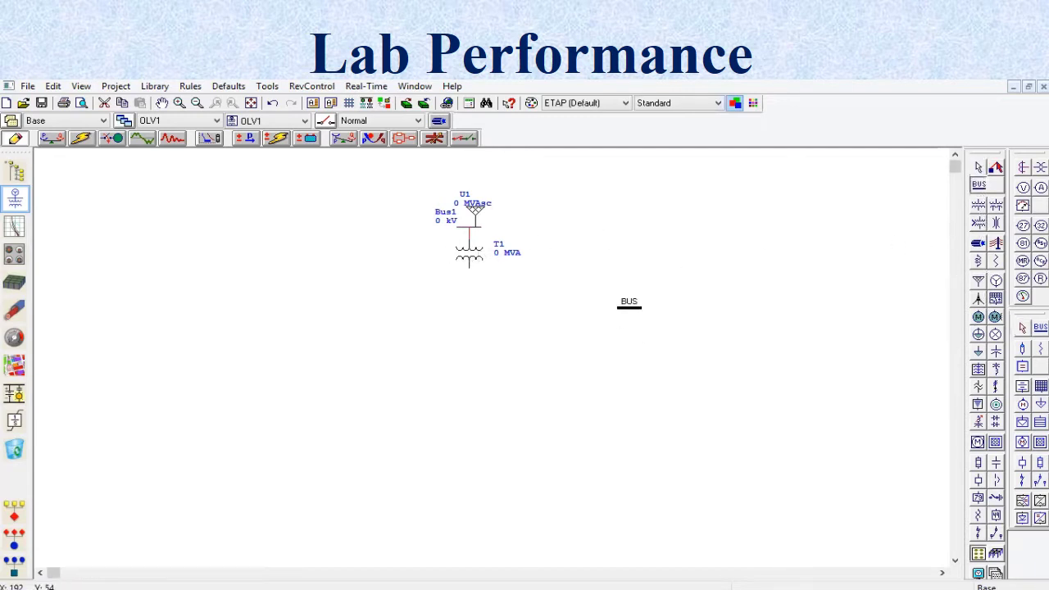
left_click(467, 277)
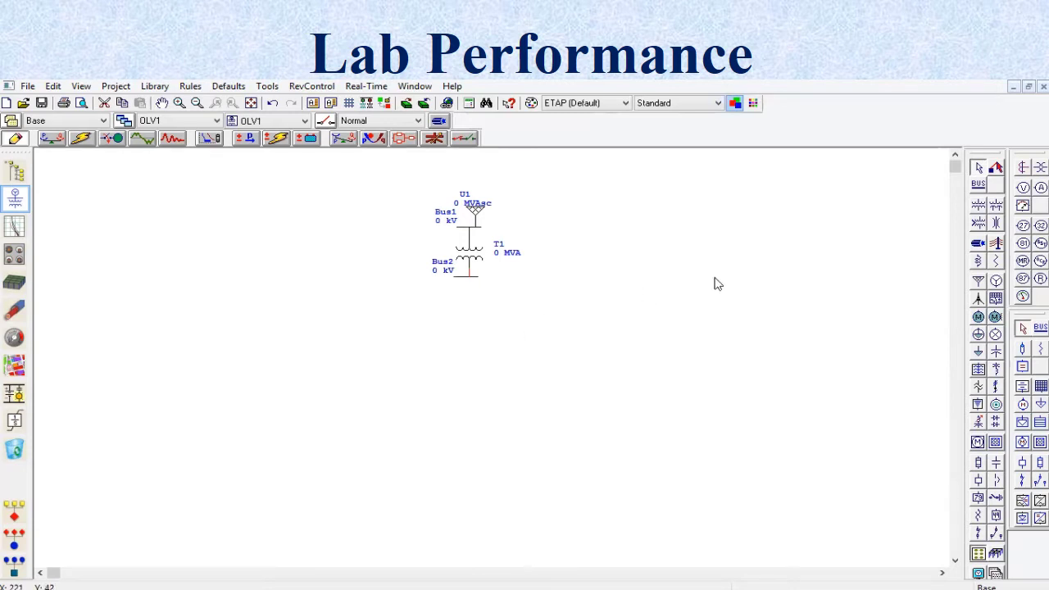
Connect Cable1 from Bus2 down to Bus3 and attach lumped load Lump1 to Bus3
left_click(981, 244)
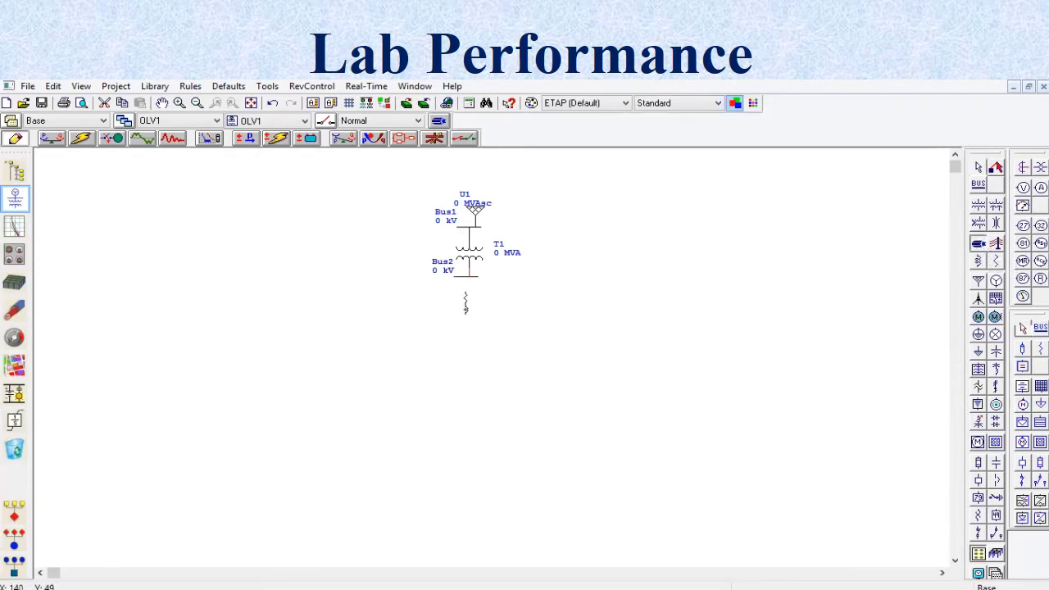
left_click(466, 292)
left_click_drag(464, 292, 464, 278)
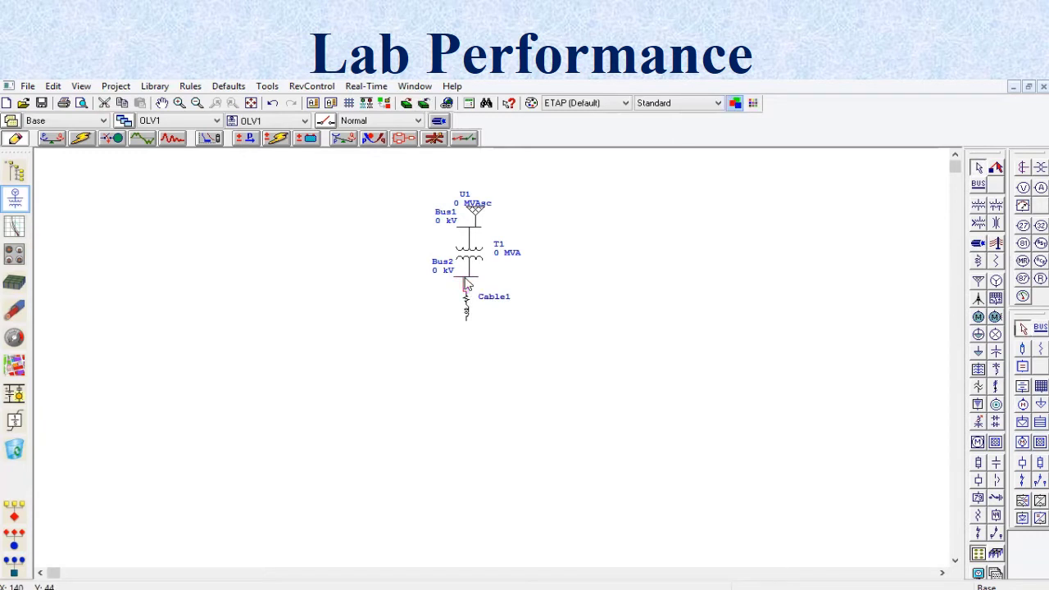
left_click(978, 186)
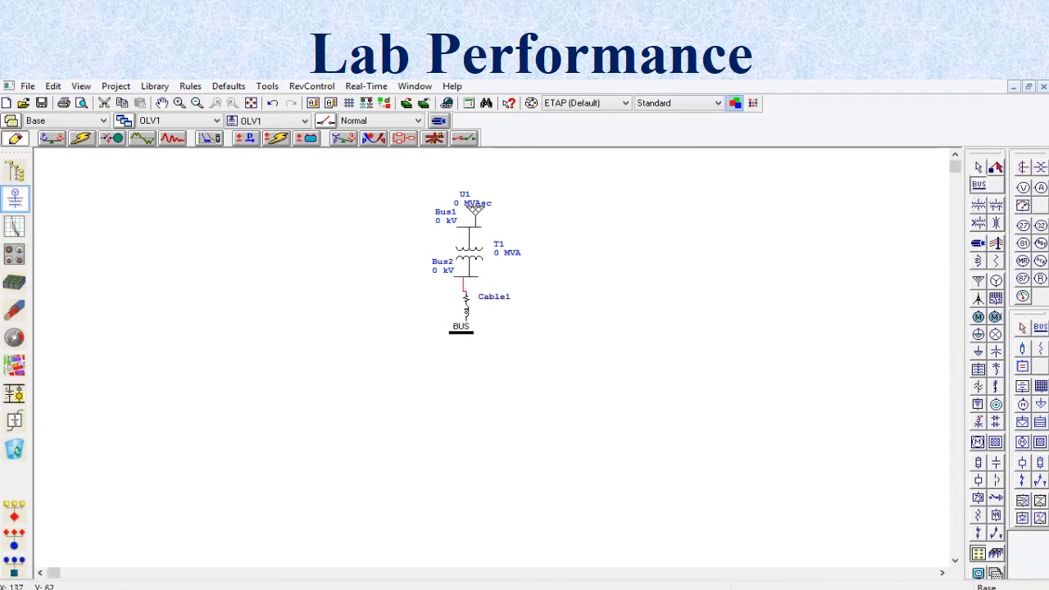
left_click(466, 328)
left_click_drag(466, 326, 470, 338)
left_click(540, 361)
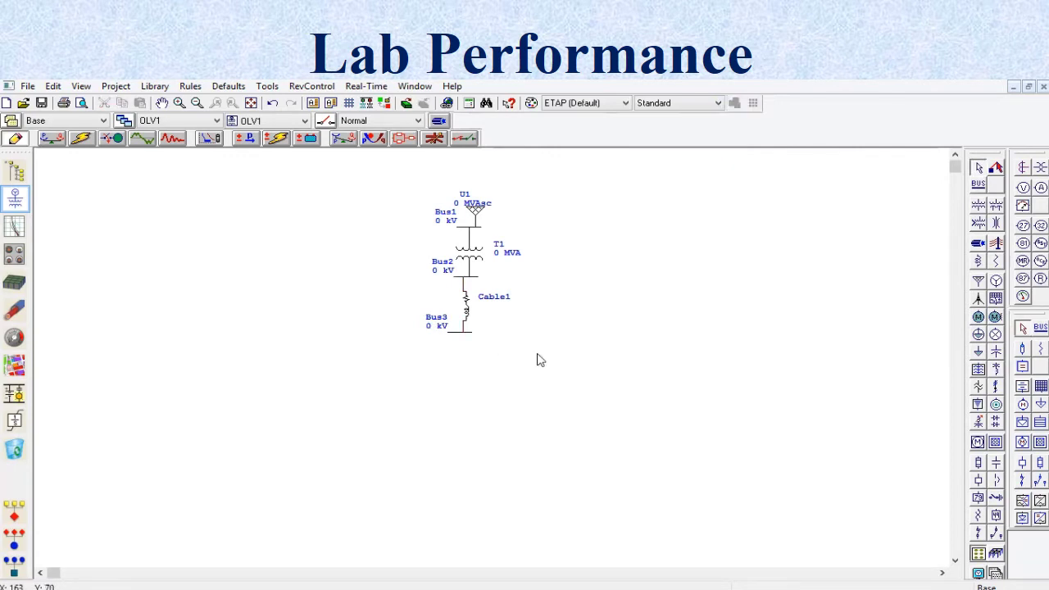
left_click(979, 335)
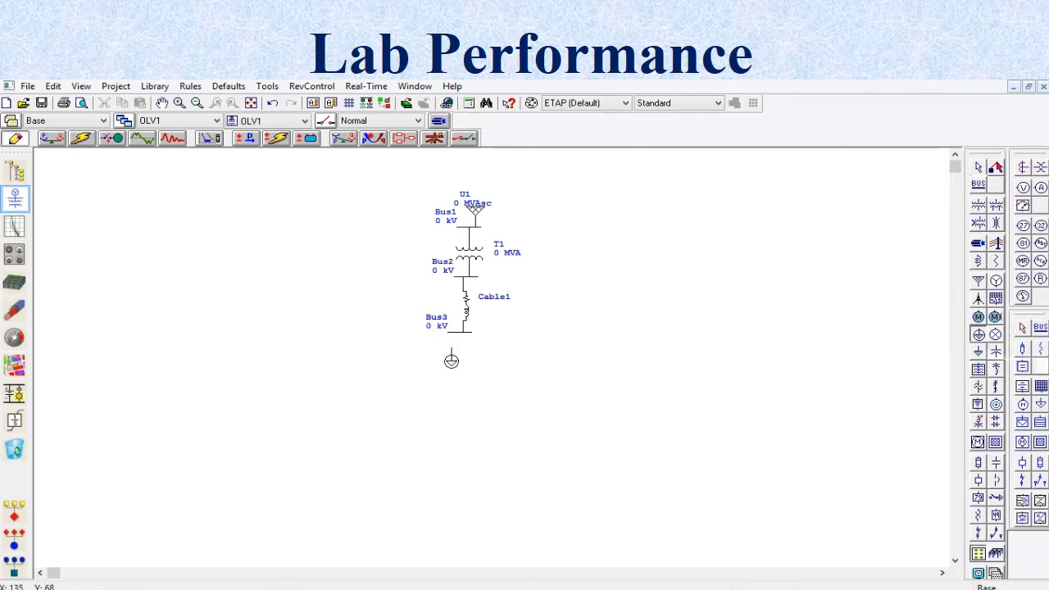
left_click(451, 356)
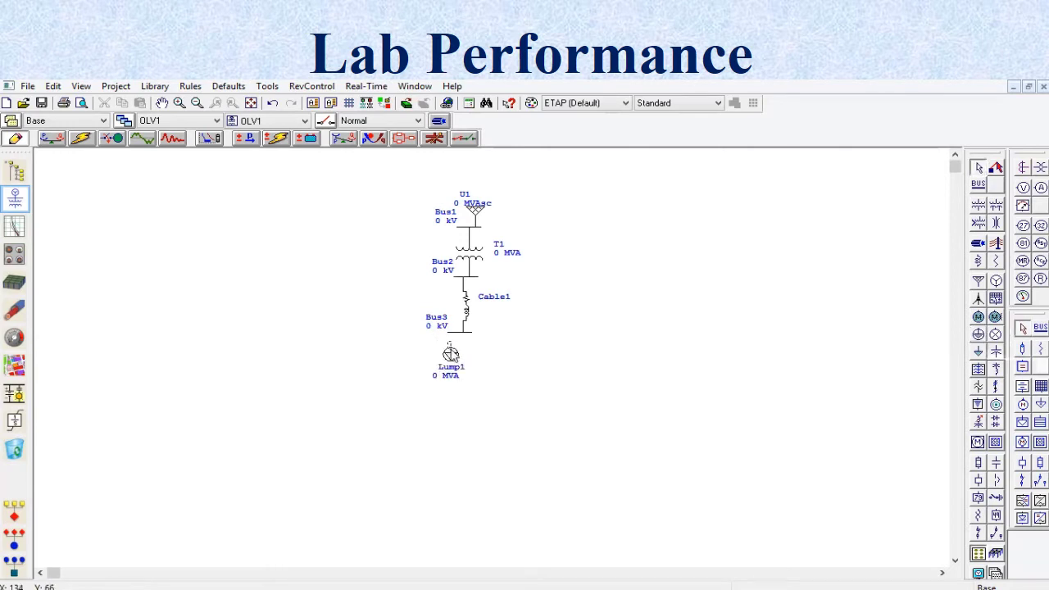
left_click_drag(451, 347, 455, 332)
Run Cable2 from Bus3 to a new Bus4 and place static Load1 below Bus4
left_click(979, 242)
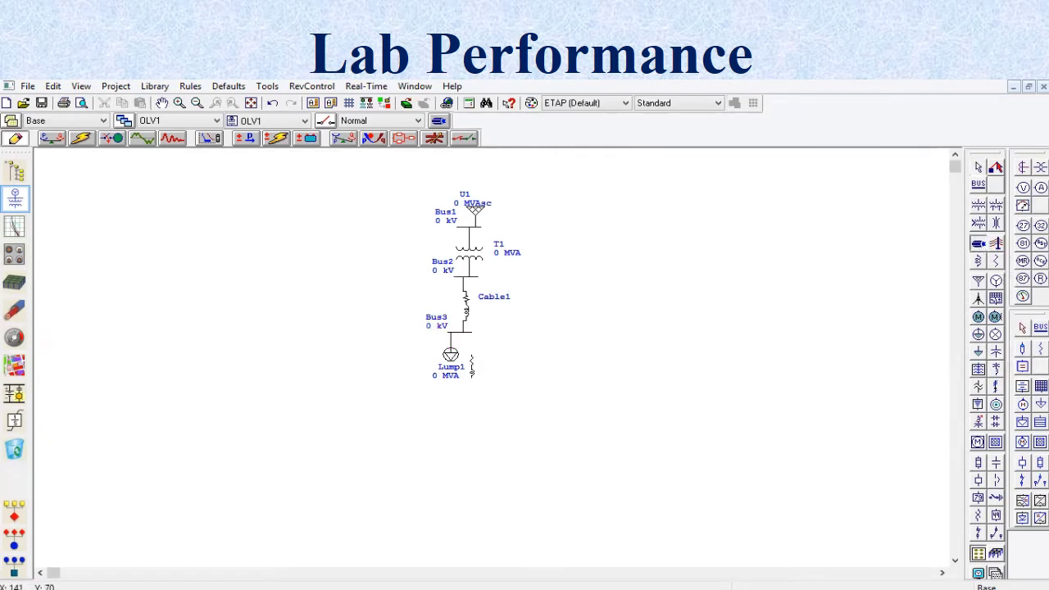
left_click(471, 392)
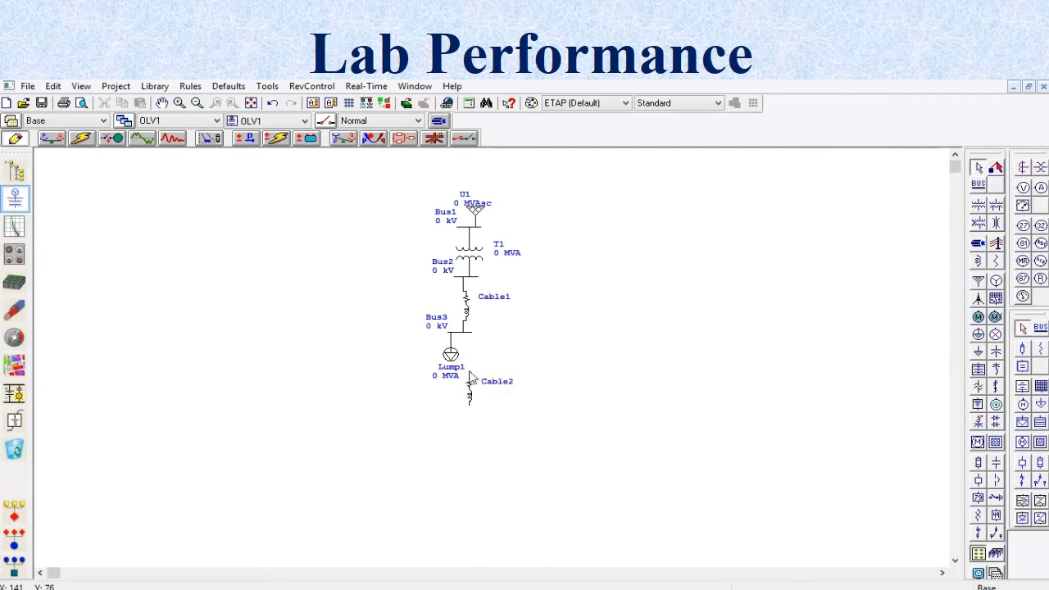
left_click_drag(470, 381, 470, 336)
left_click(578, 365)
left_click(978, 184)
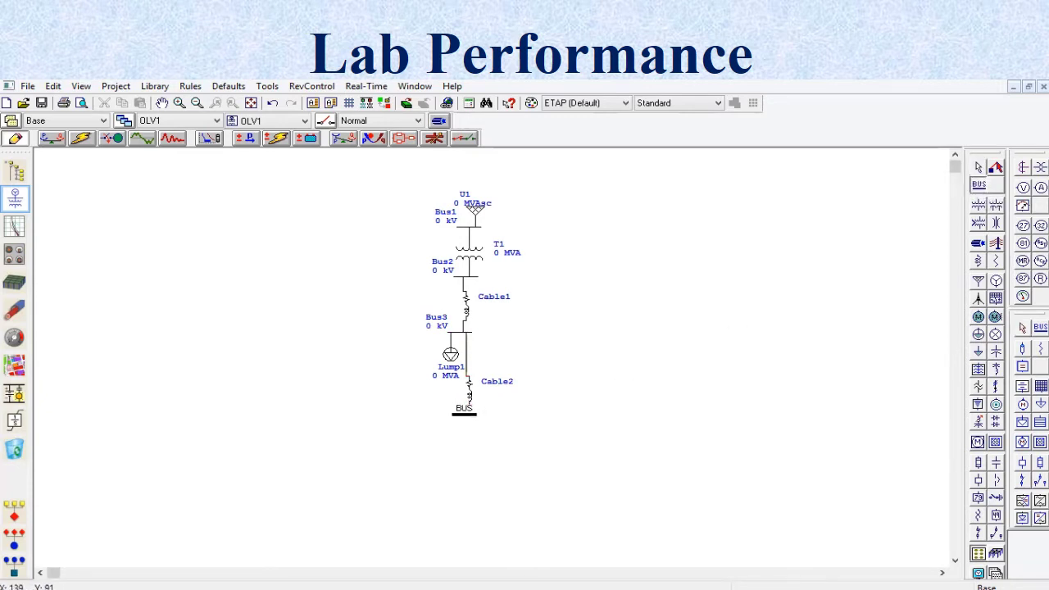
left_click(462, 418)
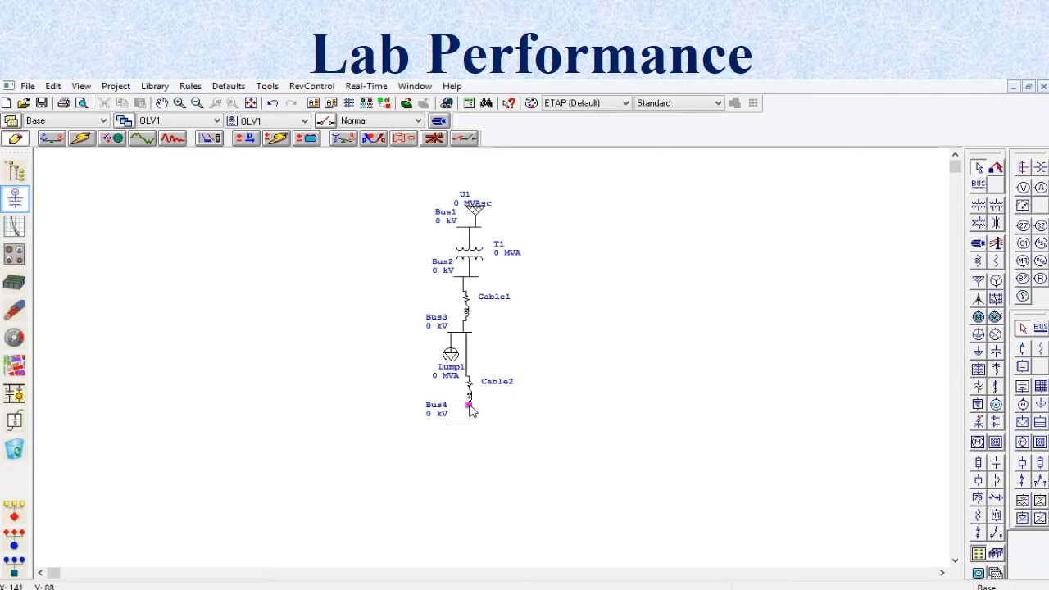
left_click(567, 421)
left_click(981, 350)
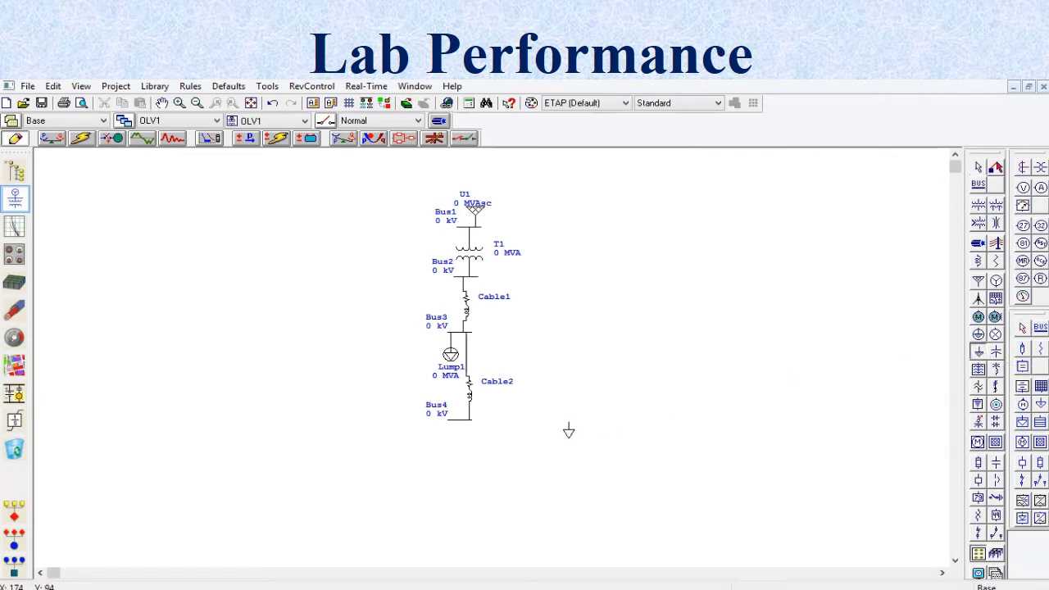
left_click(462, 445)
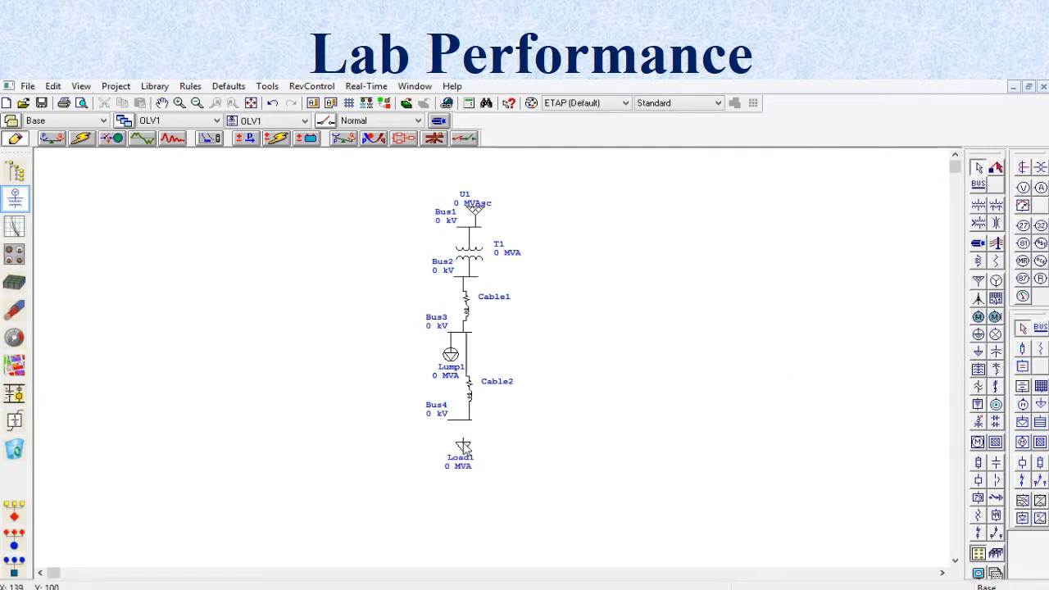
left_click(563, 416)
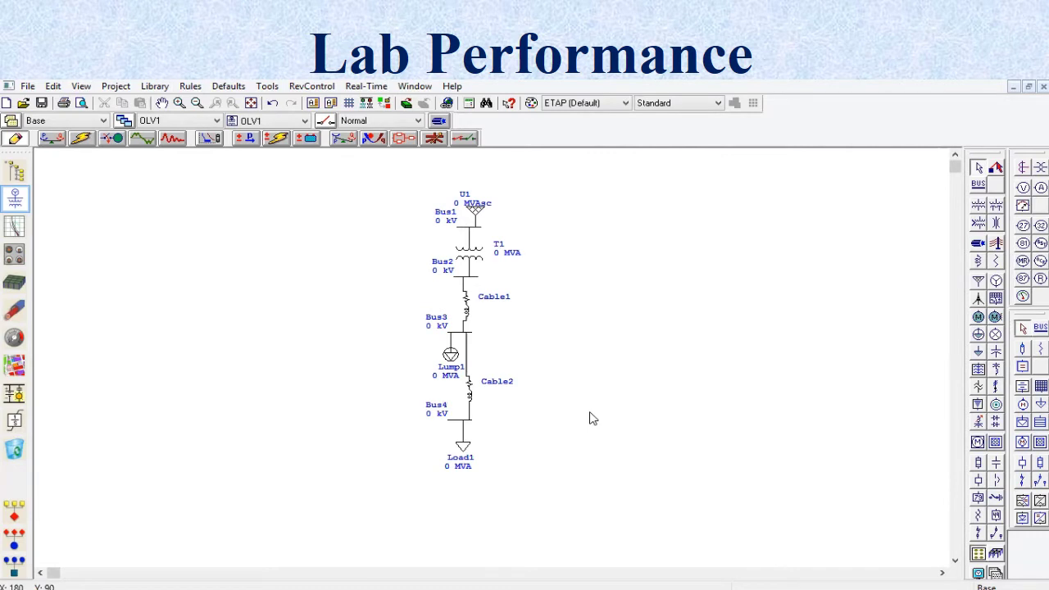
Set grid U1 to 33 kV, 1000 MVAsc short-circuit and X/R 40
double_click(475, 212)
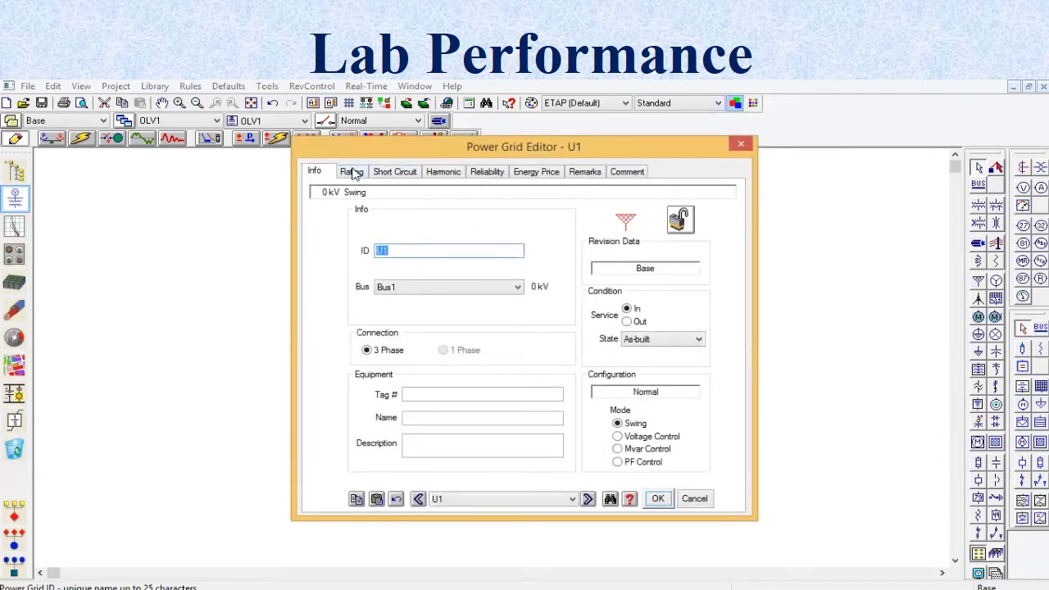
left_click(352, 172)
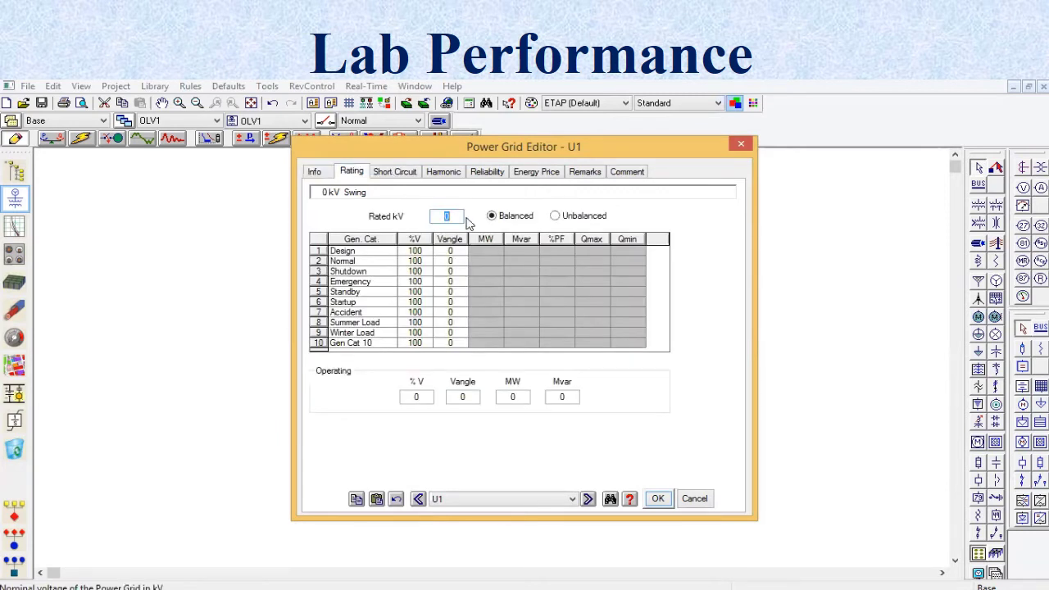
type("33")
key("Tab")
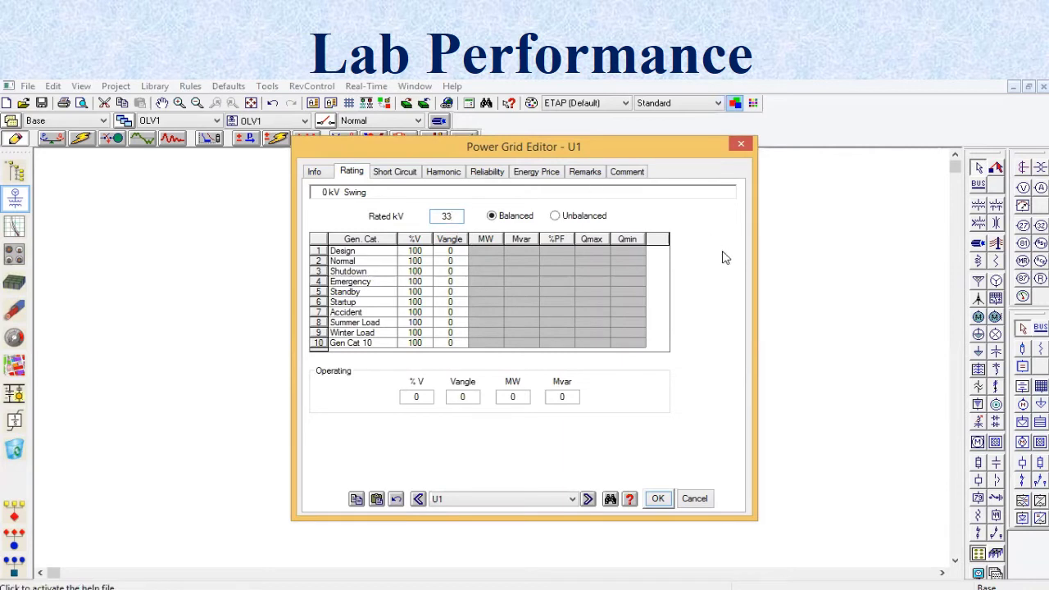
left_click(385, 174)
left_click(382, 327)
type("1000")
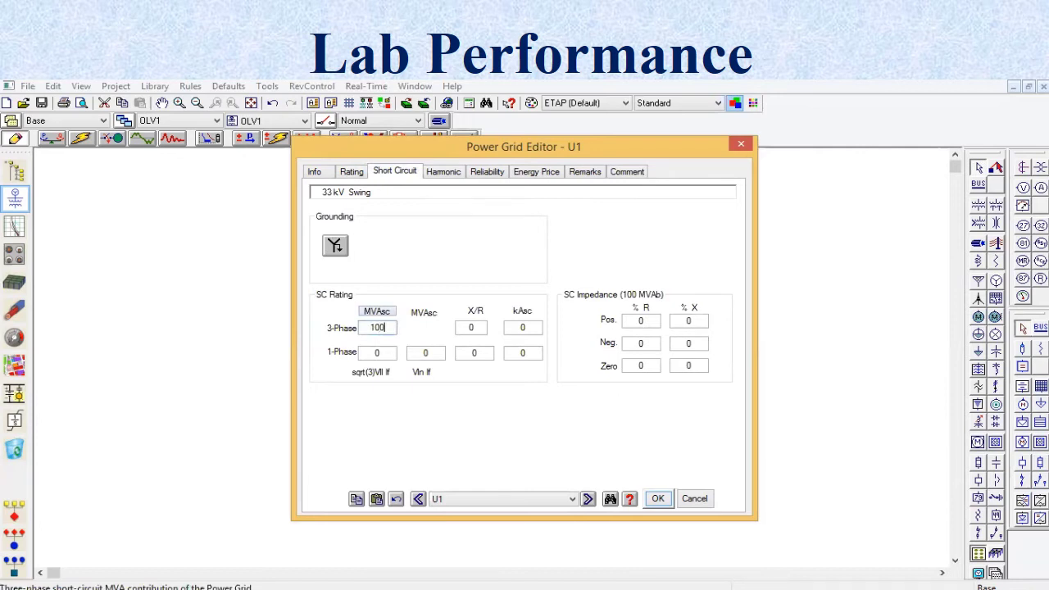
left_click(486, 328)
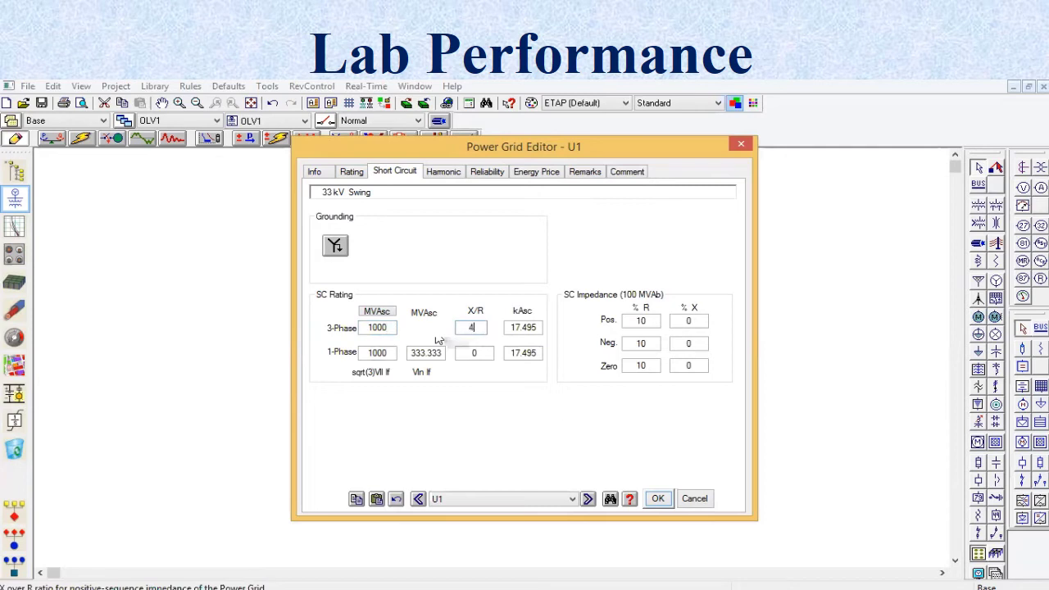
type("40")
key("Tab")
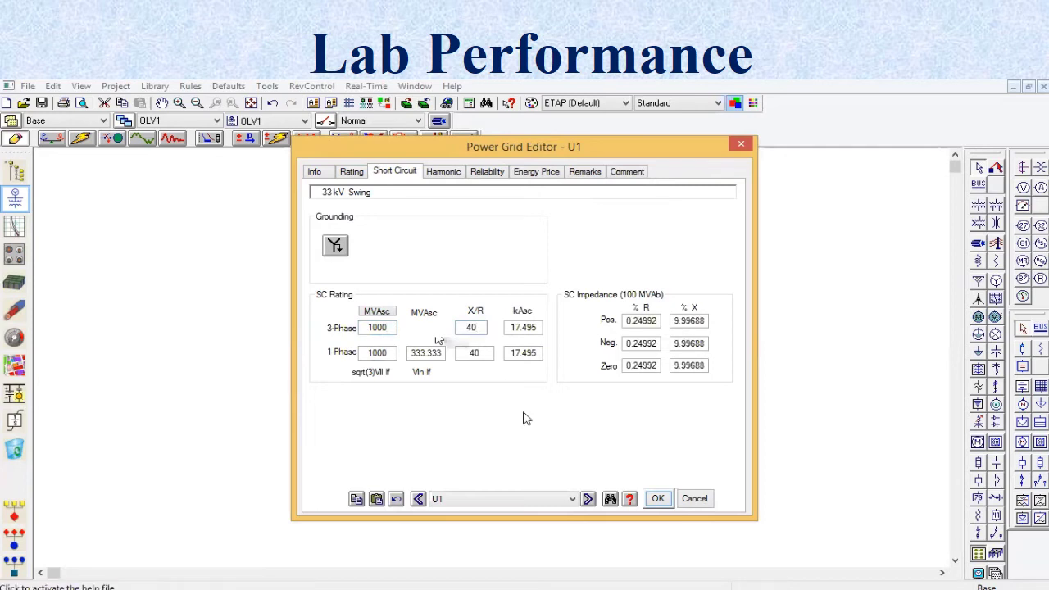
left_click(658, 498)
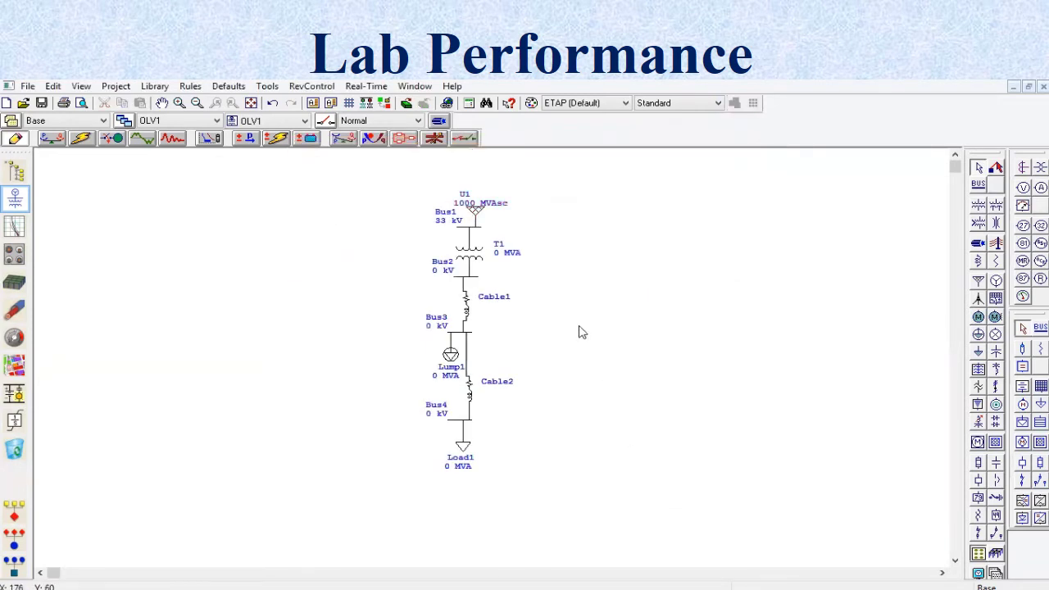
left_click(465, 262)
Set T1's secondary voltage to 6.6 kV and its rating to 10 MVA
double_click(465, 262)
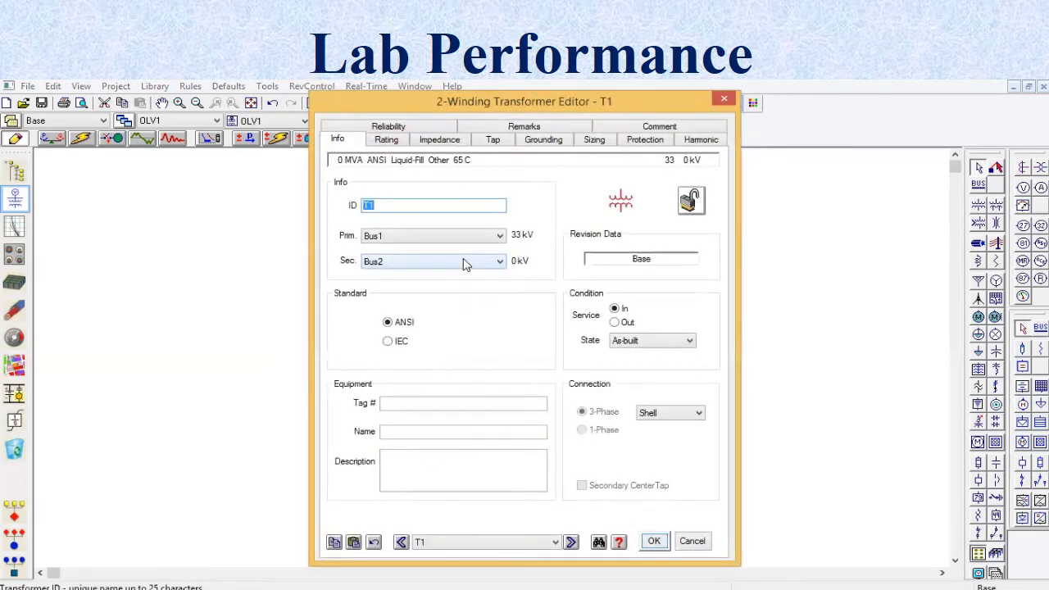
left_click(386, 140)
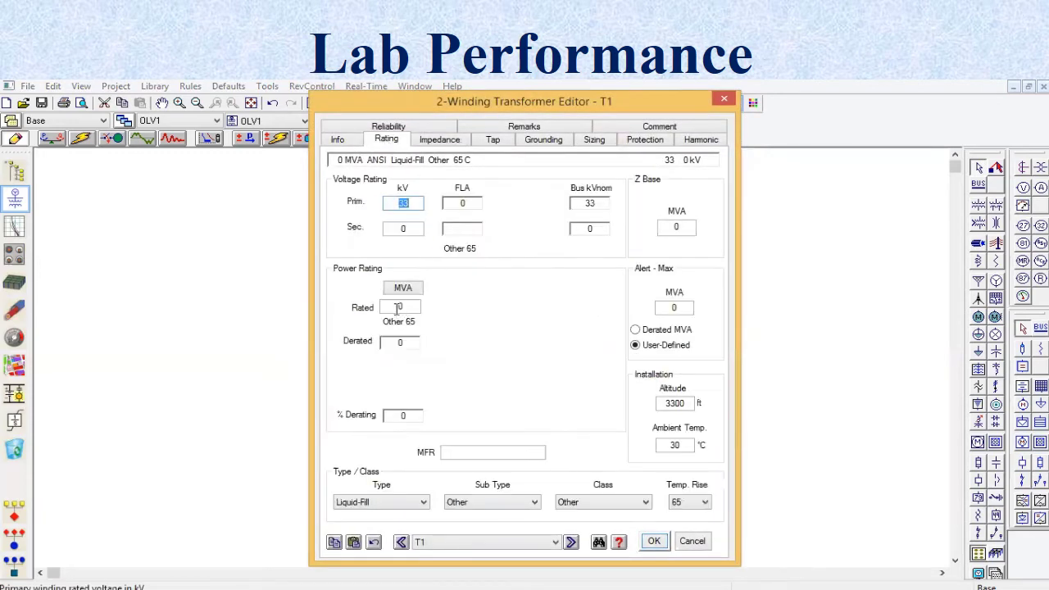
left_click(414, 202)
left_click(407, 229)
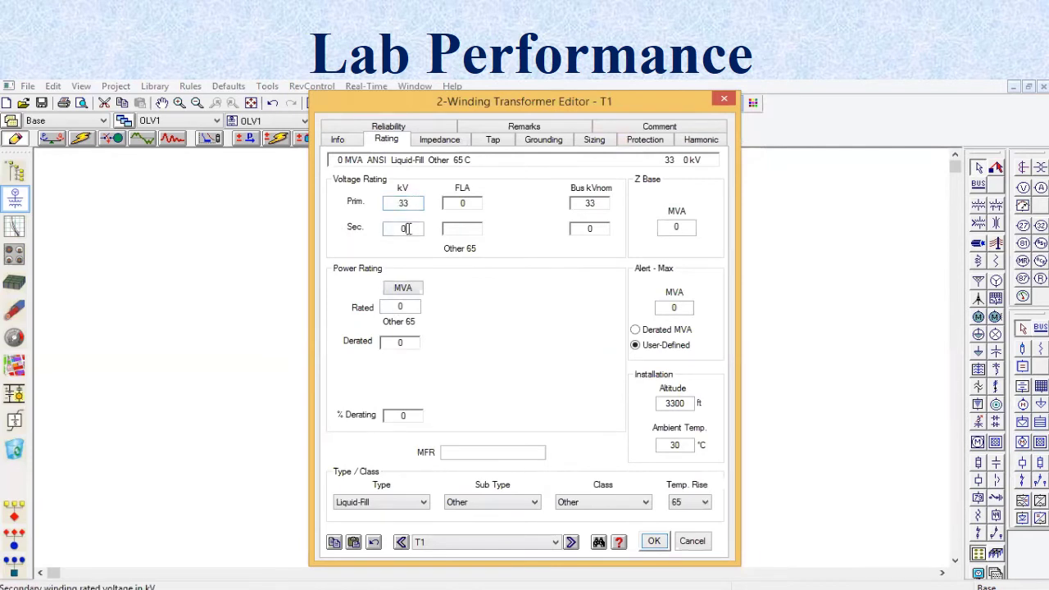
type("6.6")
left_click(409, 306)
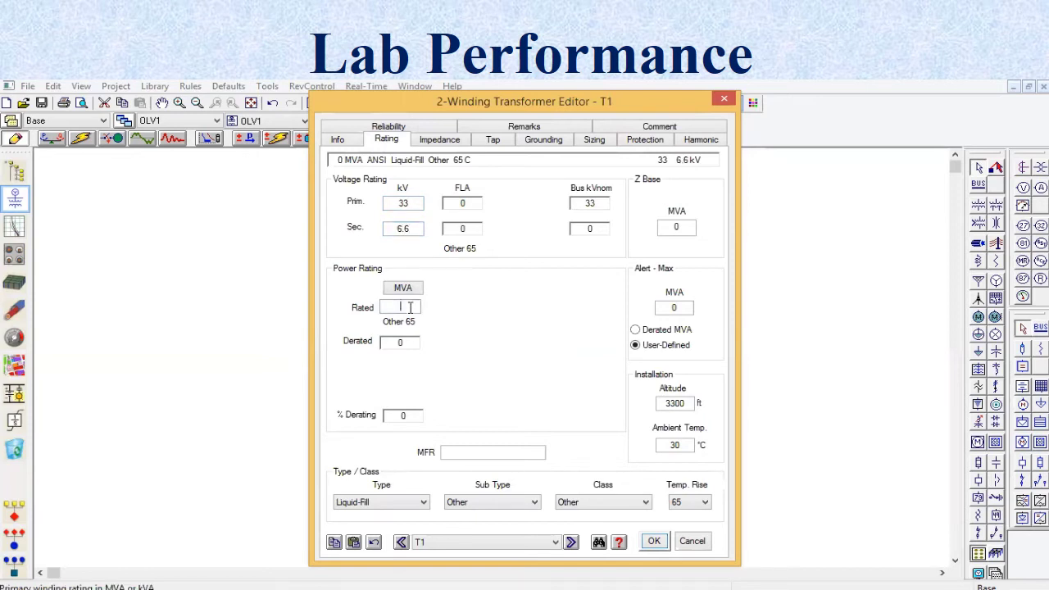
type("10")
left_click(516, 330)
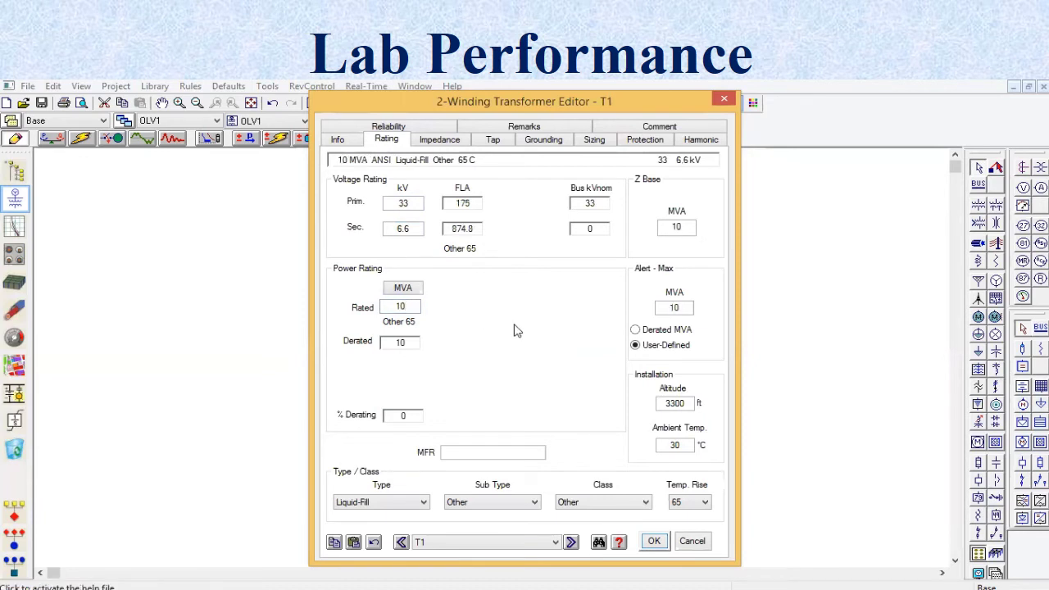
Give T1 8.5 %Z and X/R 15.5 for positive and zero sequence
left_click(441, 140)
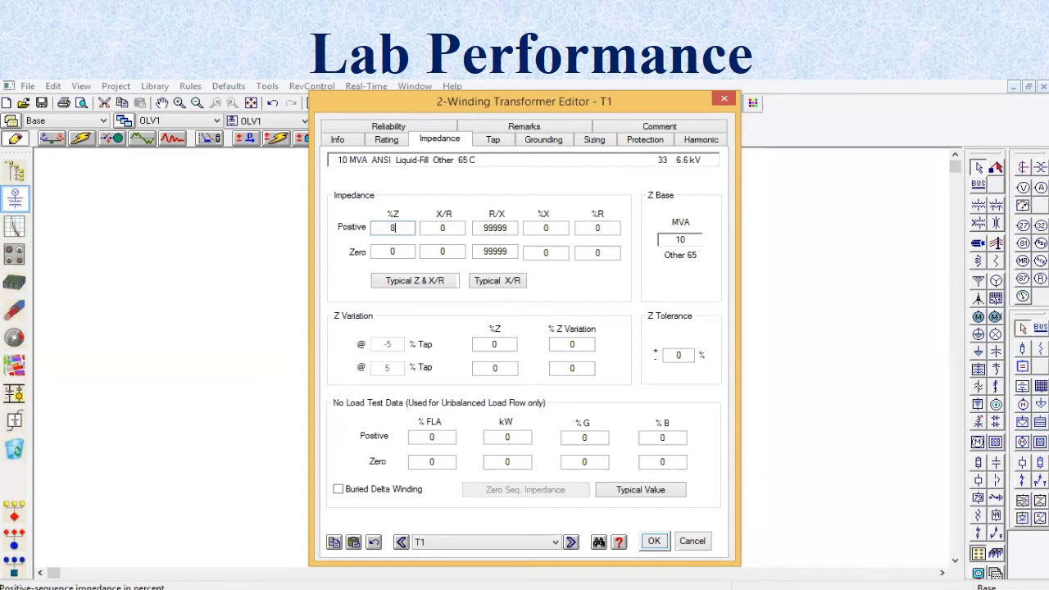
left_click(408, 251)
left_click(454, 227)
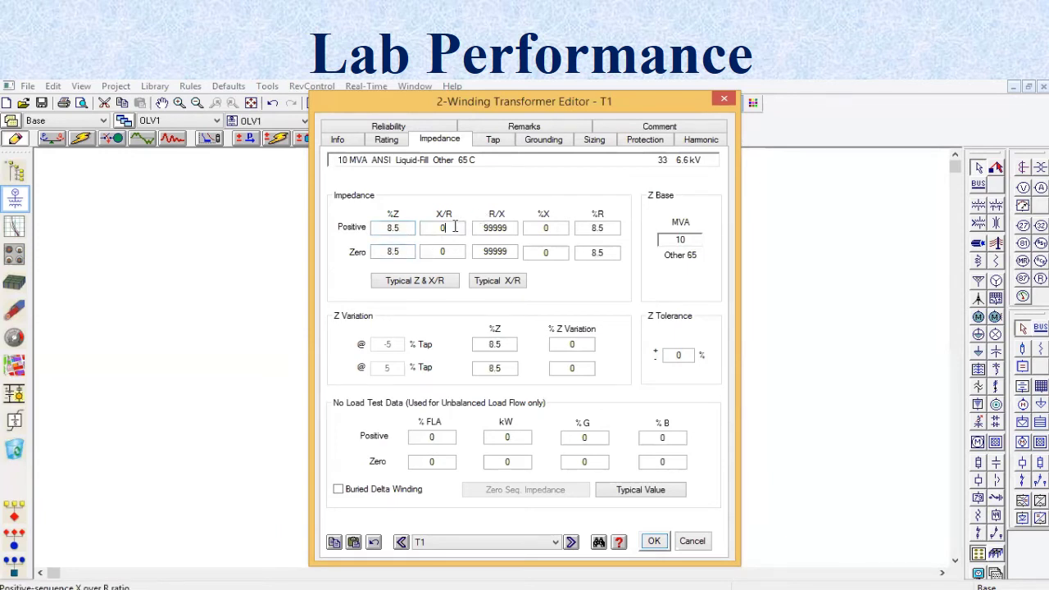
type("15.5")
key("Tab")
left_click(455, 252)
key("BackSpace")
type("15.5")
key("Tab")
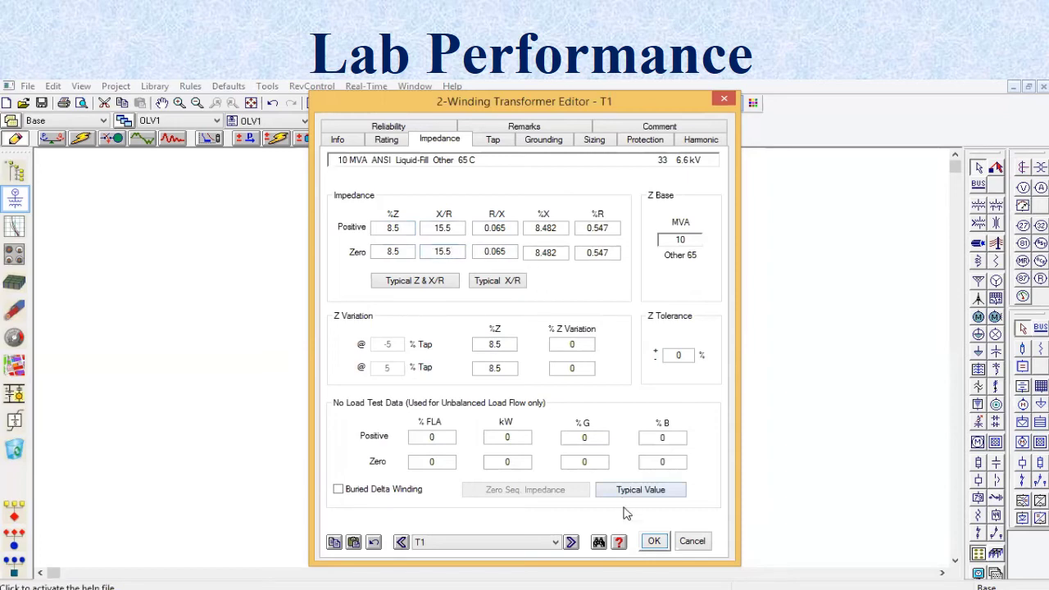
left_click(655, 546)
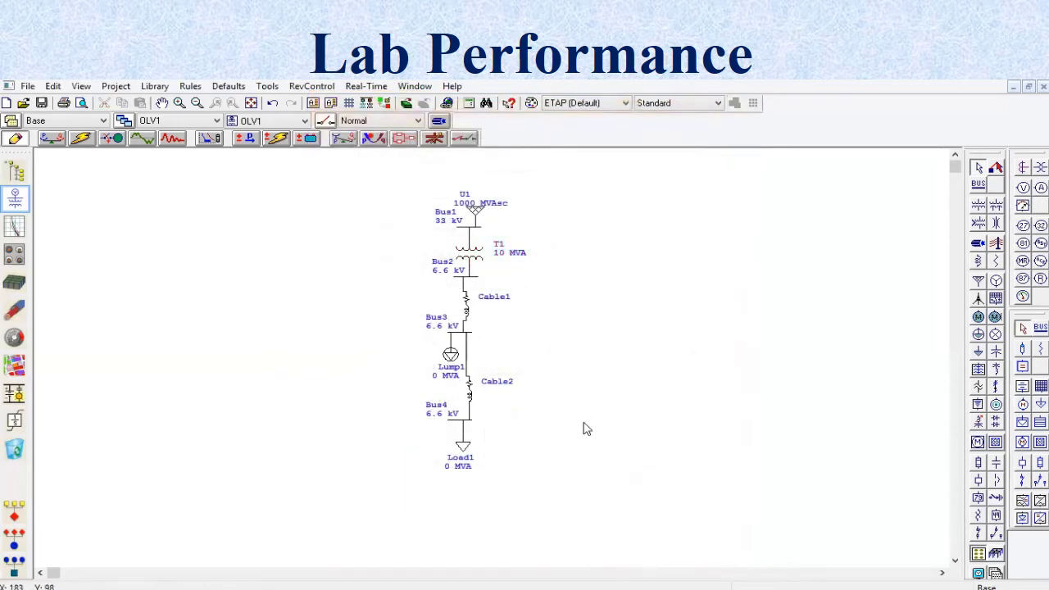
Set Cable1's length to 5 with the unit in metres
left_click(469, 314)
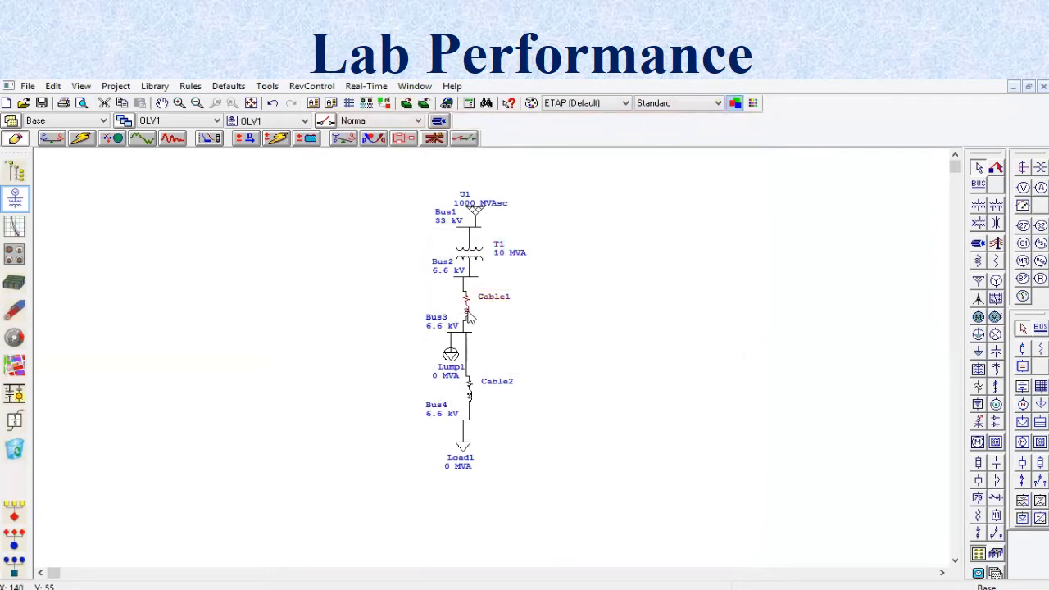
double_click(468, 314)
left_click(412, 487)
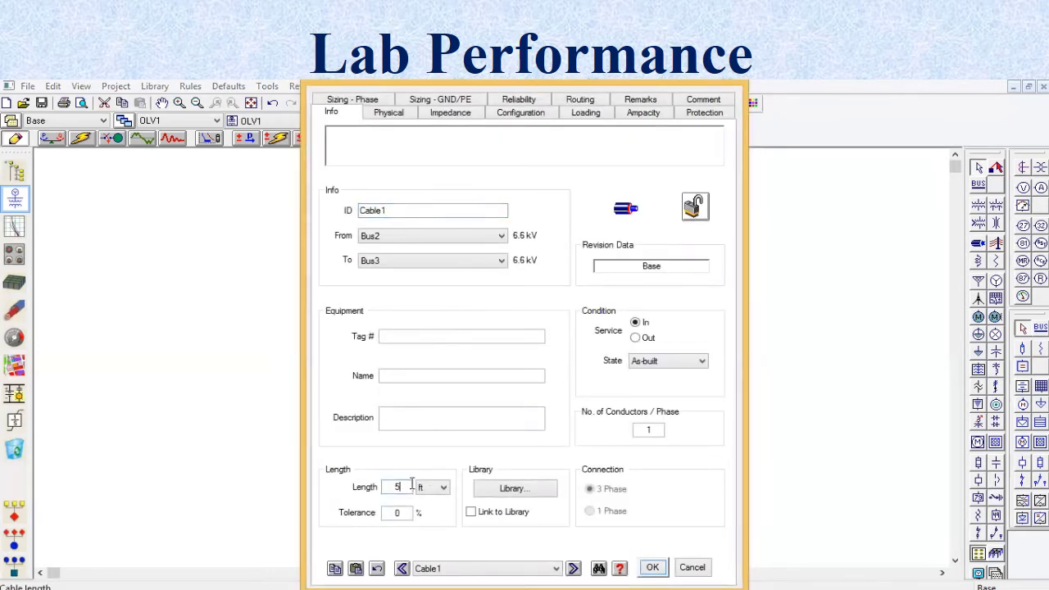
left_click(442, 487)
left_click(436, 525)
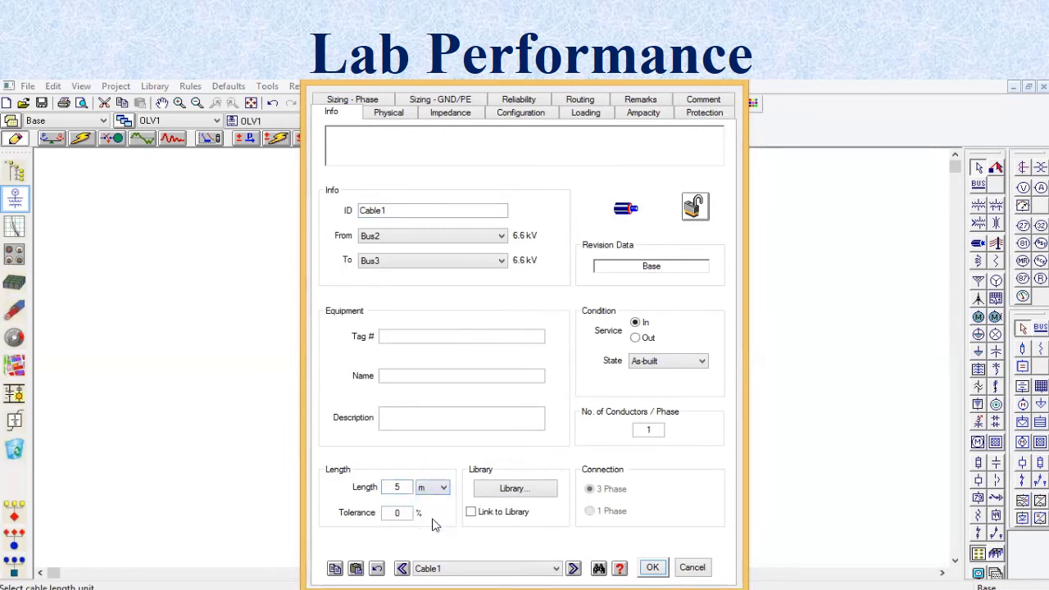
Enter Cable1 positive-sequence R 2 and zero-sequence R 3.18
left_click(451, 113)
left_click(388, 267)
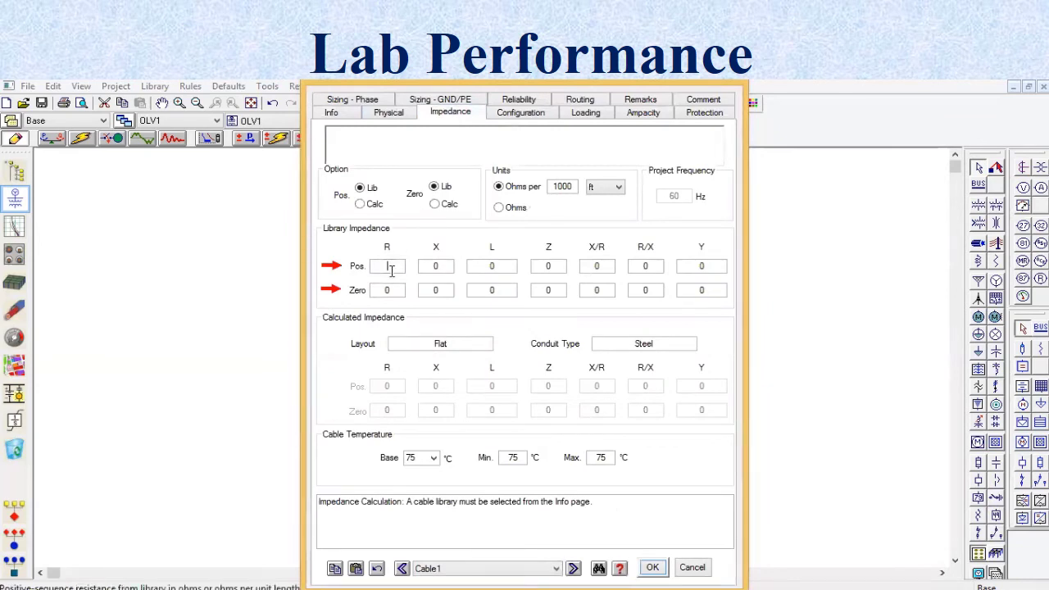
type("2")
left_click(395, 291)
type("3.18")
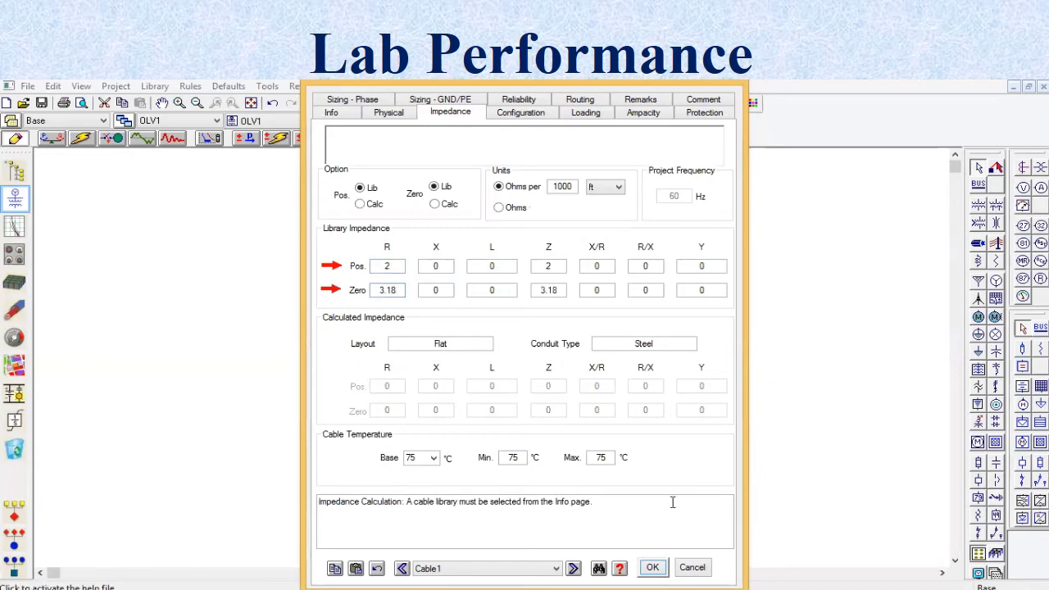
left_click(657, 567)
left_click(622, 513)
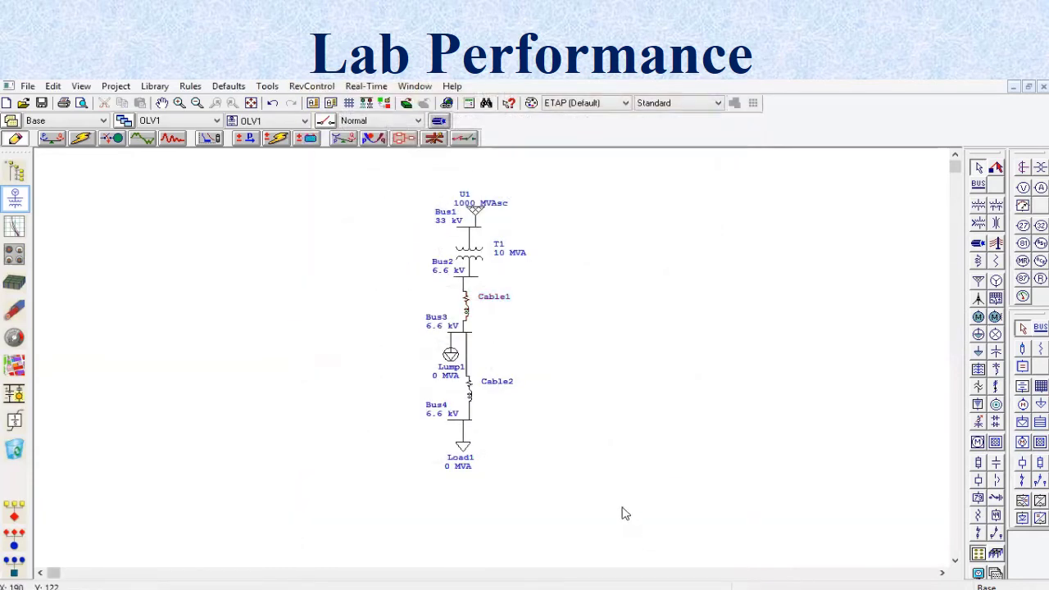
Set Cable2's length to 5 m
double_click(470, 399)
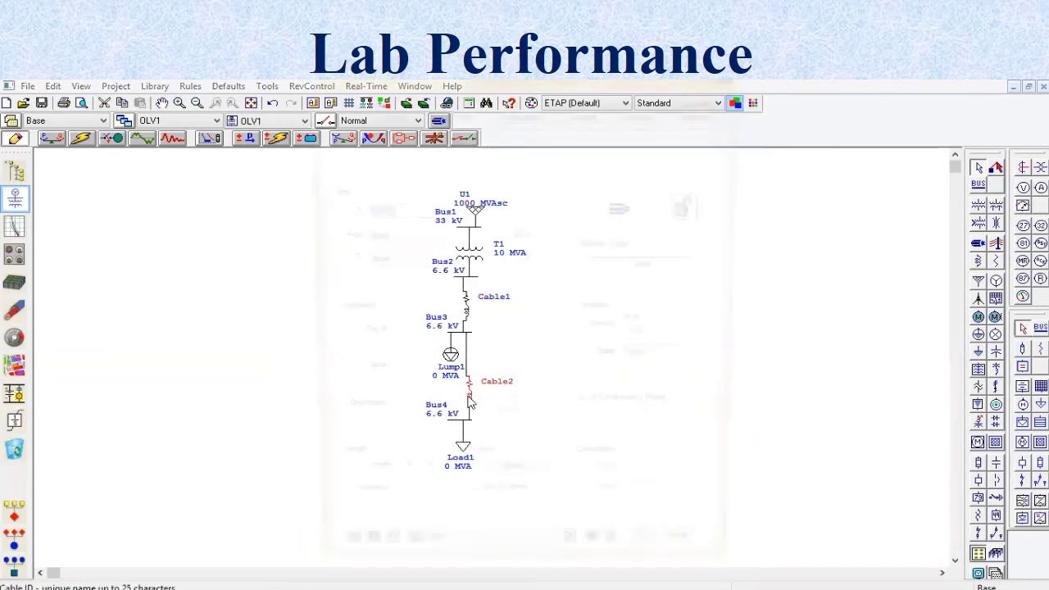
left_click(408, 487)
key("BackSpace")
type("5")
left_click(442, 487)
left_click(423, 521)
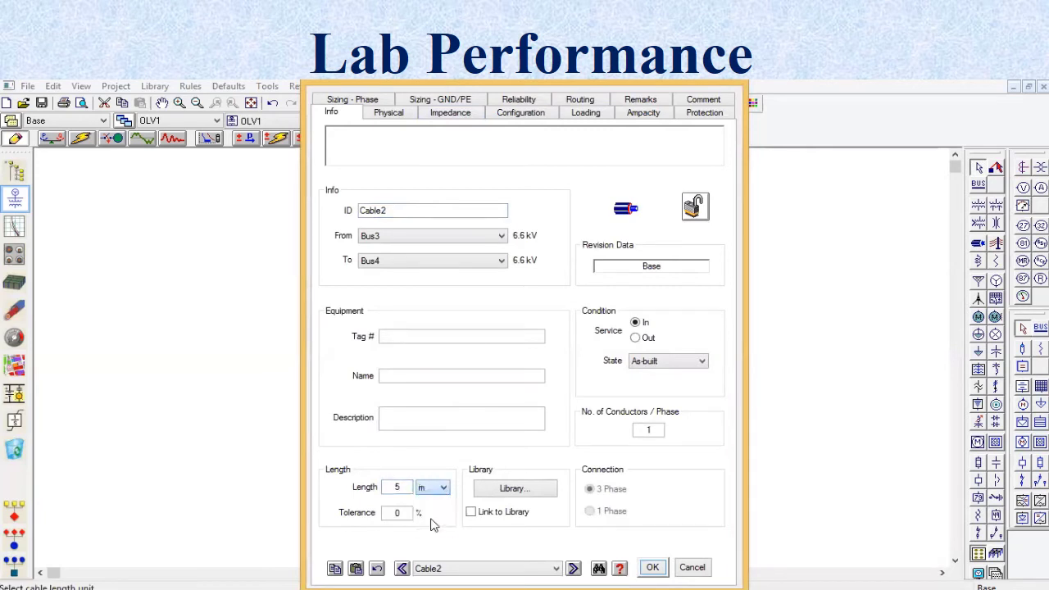
Enter Cable2 positive-sequence R 2 and zero-sequence R 3.18
left_click(451, 112)
left_click(395, 266)
key("BackSpace")
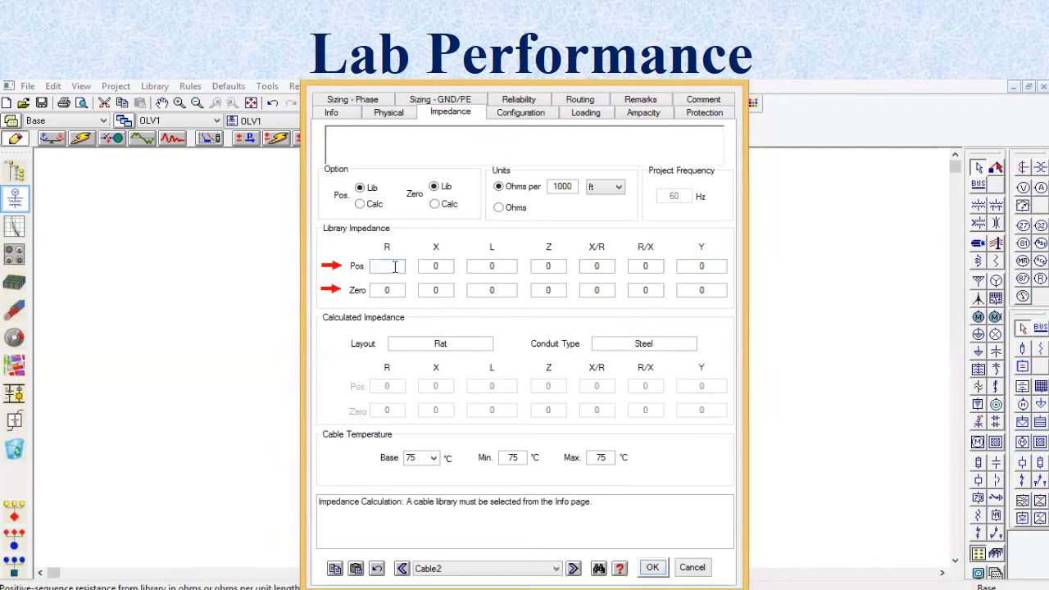
type("2")
left_click(392, 291)
key("BackSpace")
type("3.18")
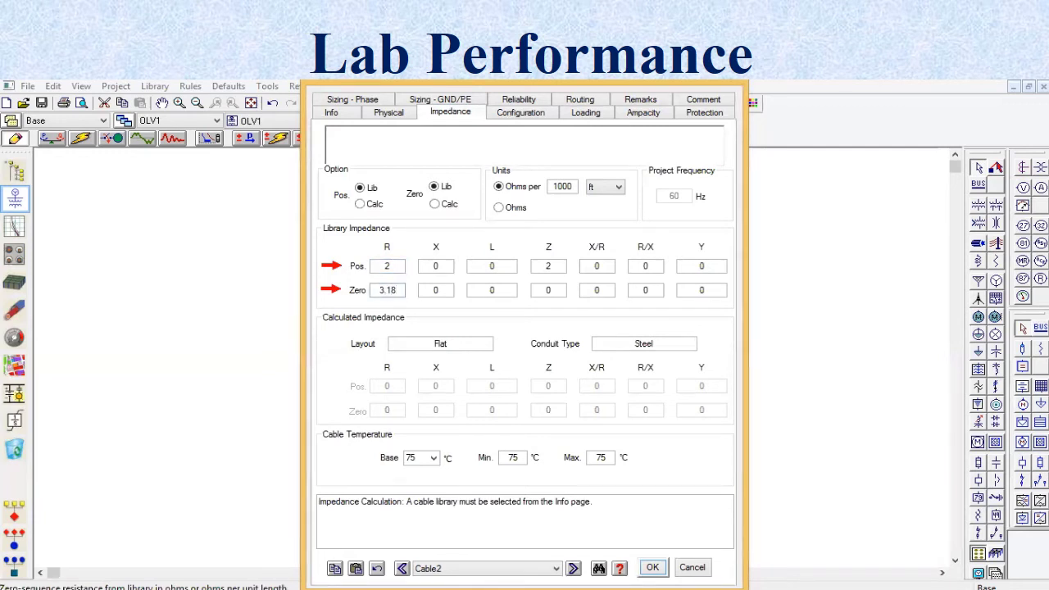
key("Tab")
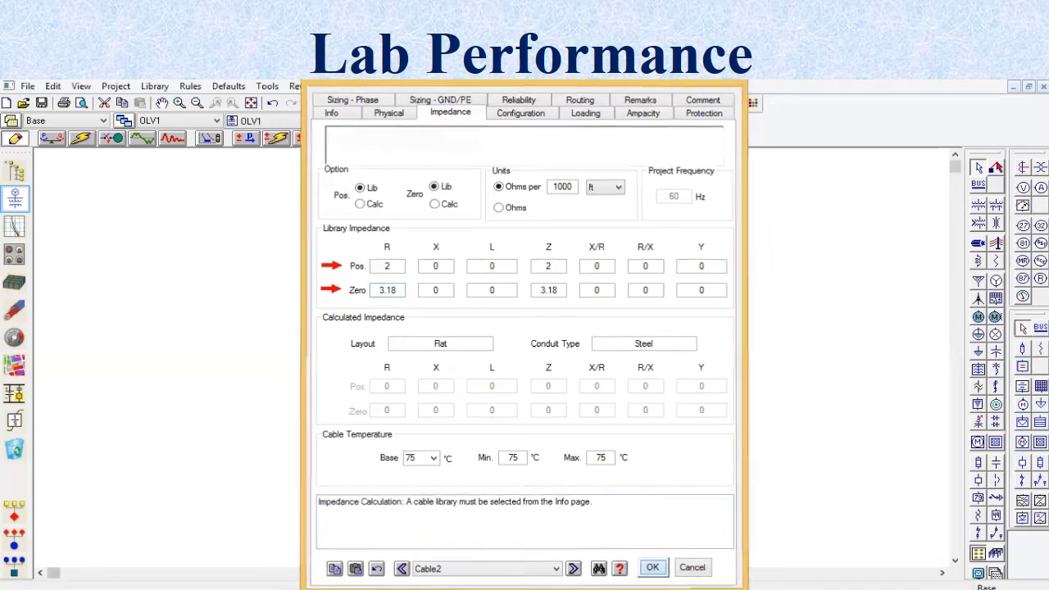
key("Return")
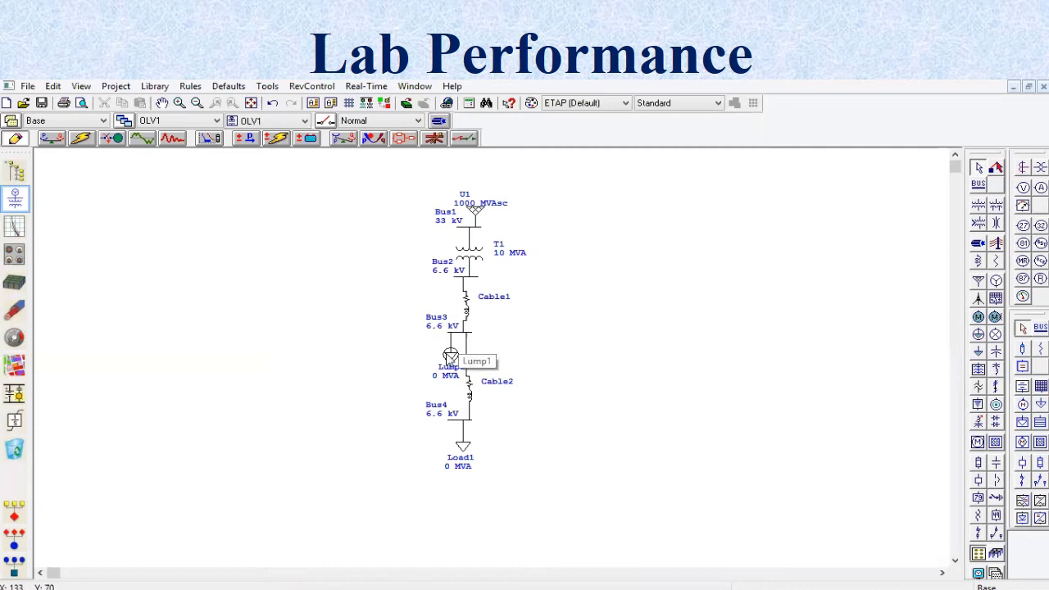
Enter 2 MVA on Lump1's Nameplate tab
double_click(450, 356)
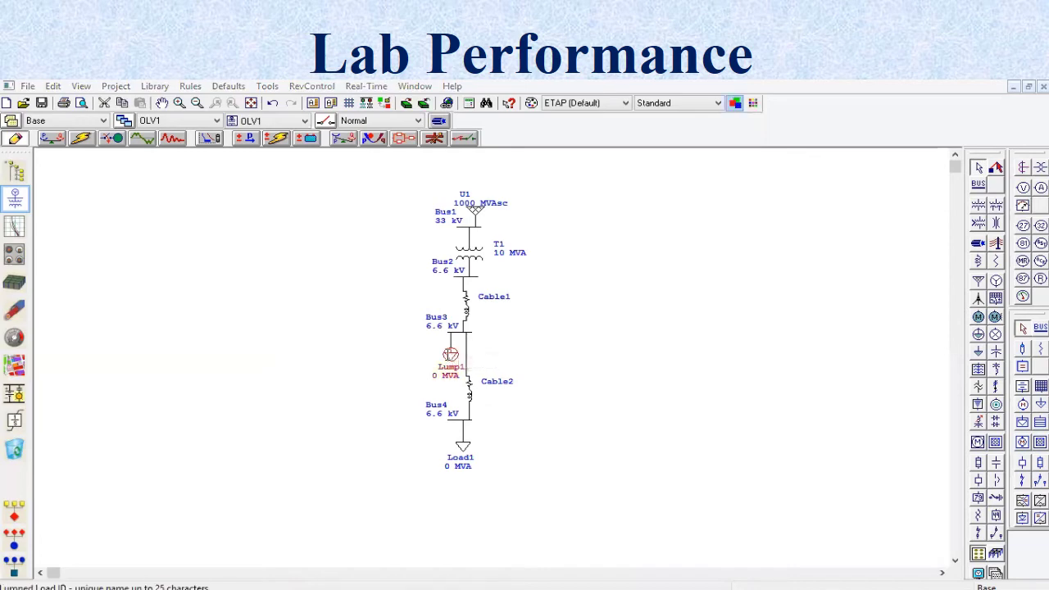
left_click(377, 147)
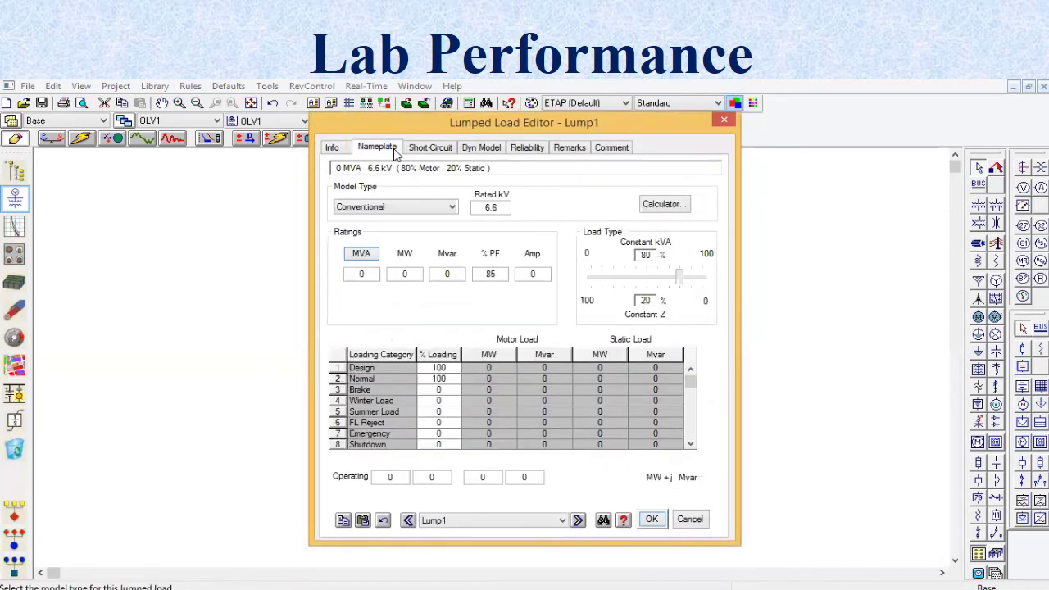
left_click(372, 278)
key("BackSpace")
type("2")
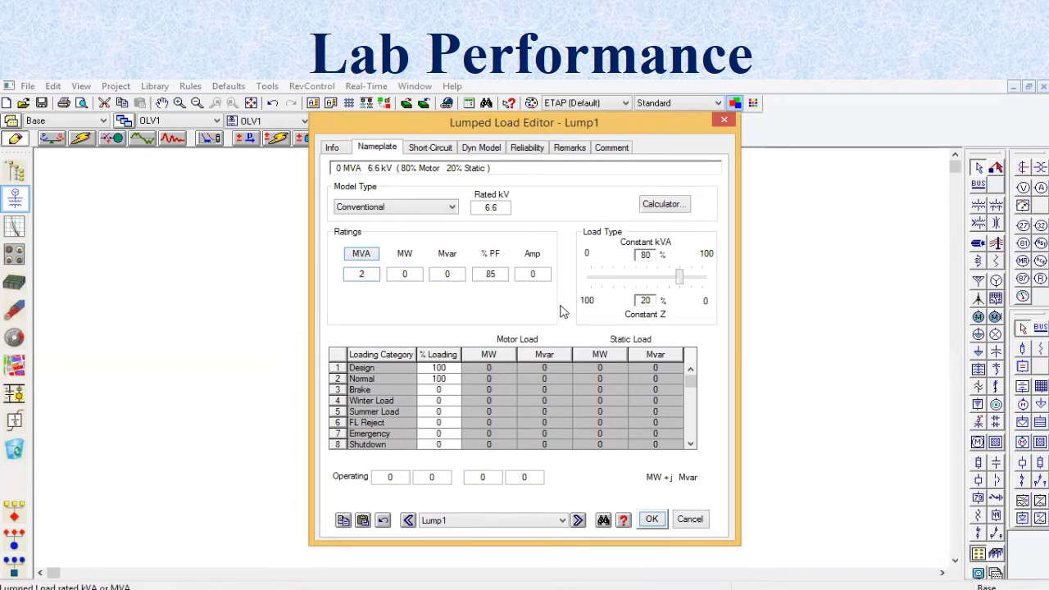
left_click(508, 293)
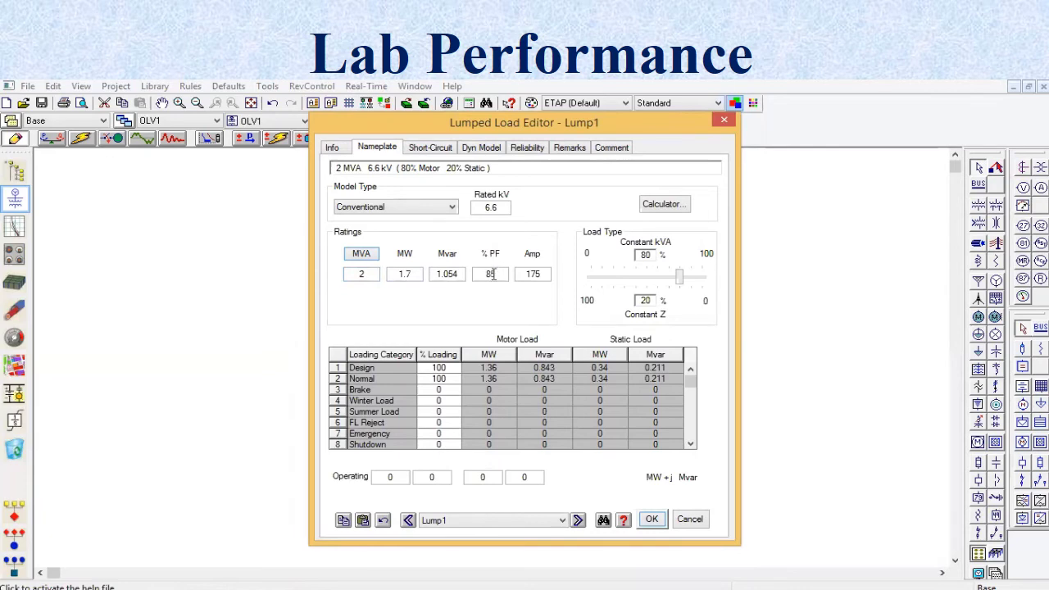
left_click(651, 519)
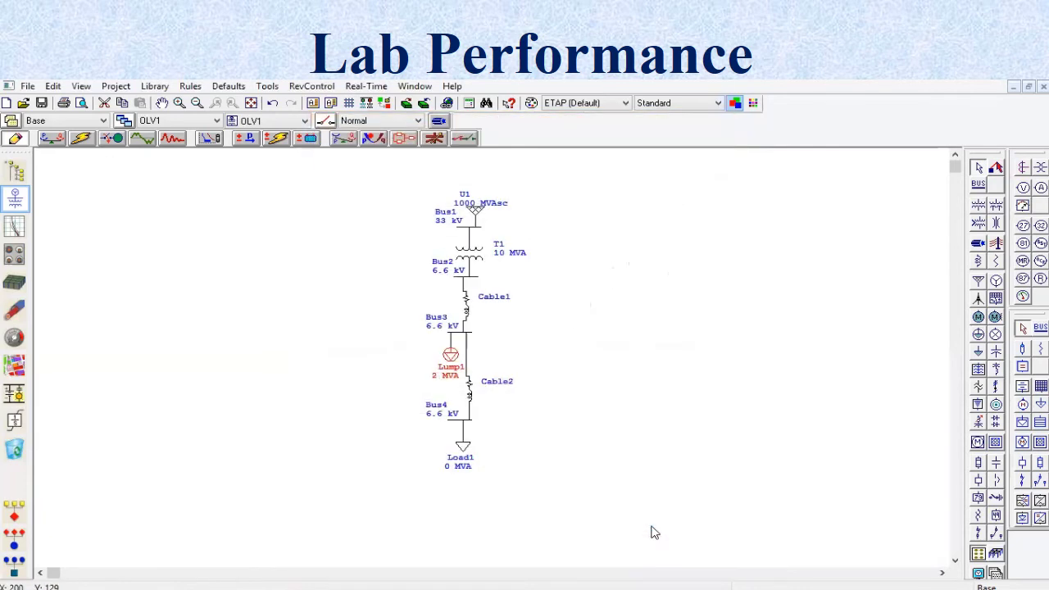
Set static Load1 to 4 MW at 89.44% power factor on its Loading tab
double_click(463, 447)
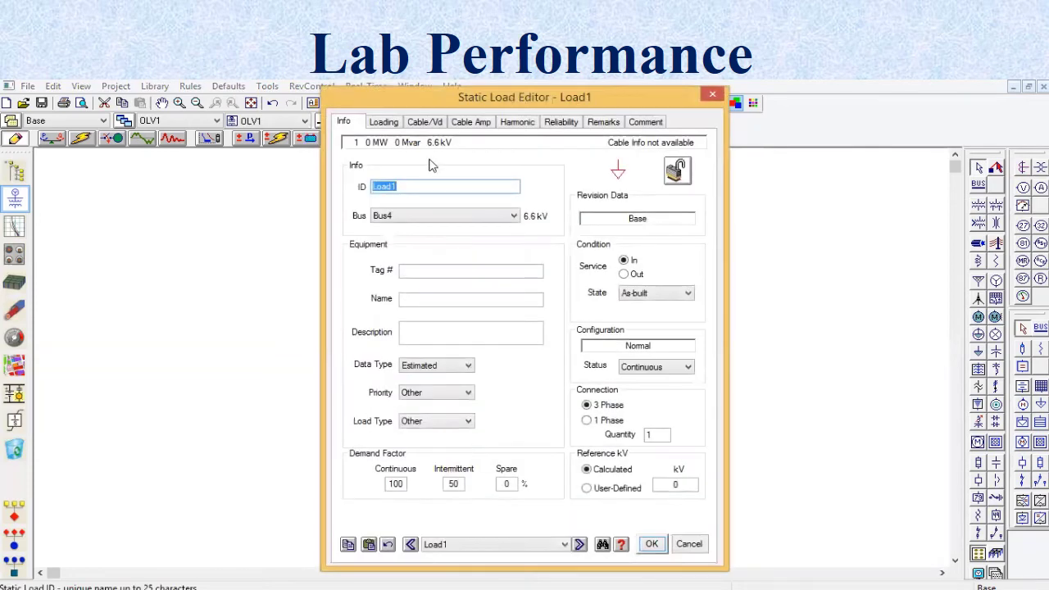
left_click(385, 123)
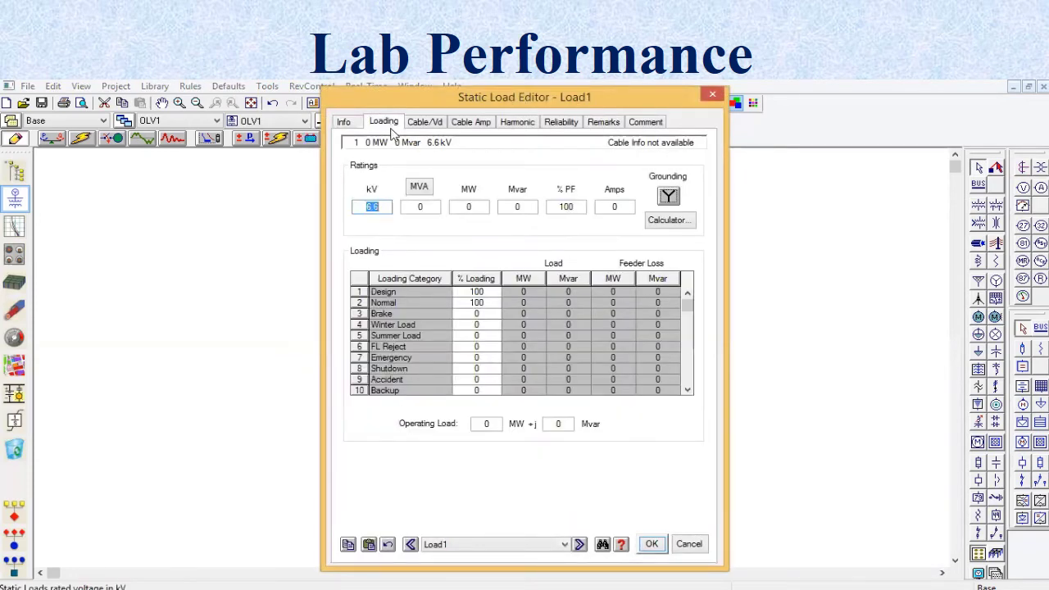
left_click(389, 205)
left_click(476, 209)
key("BackSpace")
type("4")
left_click(547, 221)
left_click(576, 206)
key("BackSpace")
key("BackSpace")
key("BackSpace")
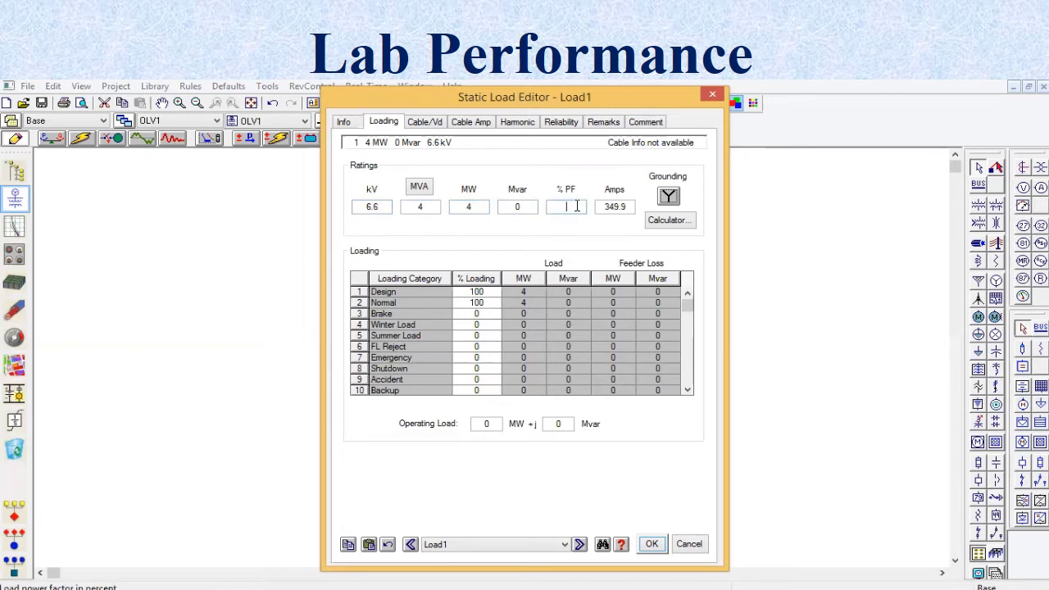
type("89.44")
left_click(578, 232)
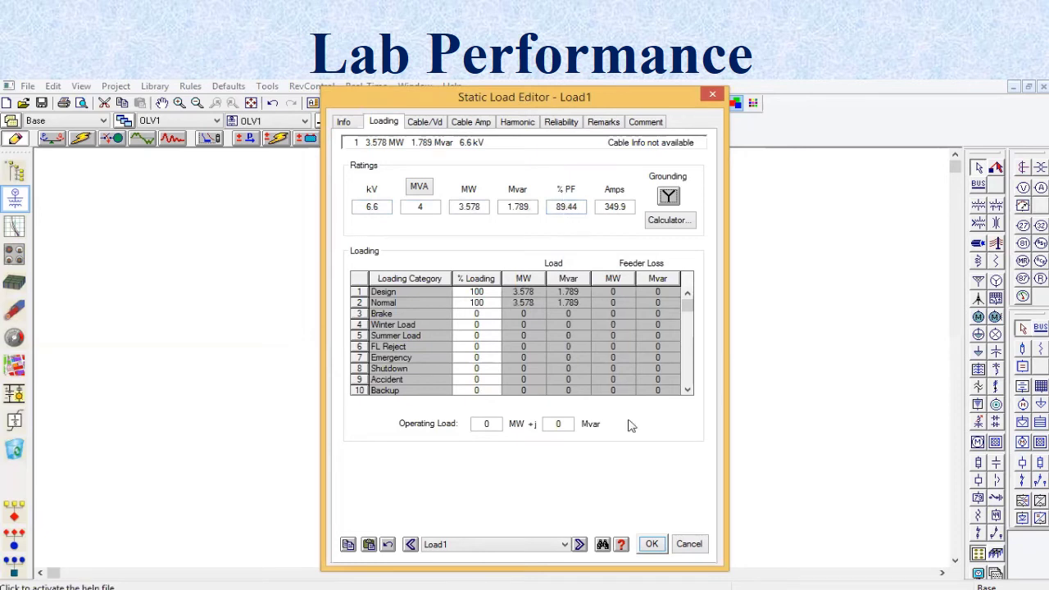
left_click(650, 546)
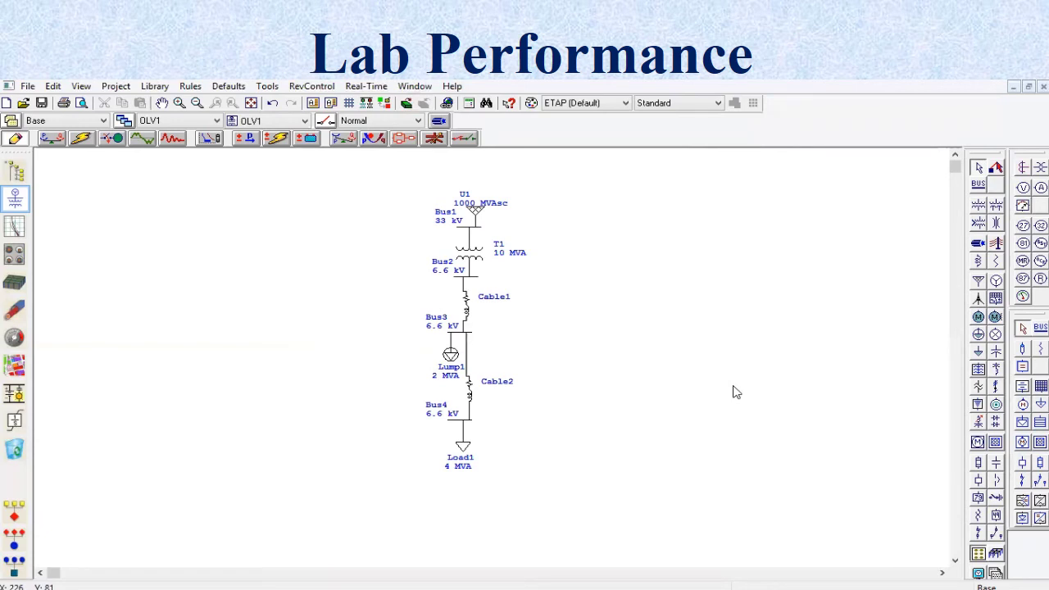
Enable Link to Library in both Cable1's and Cable2's editors
double_click(466, 312)
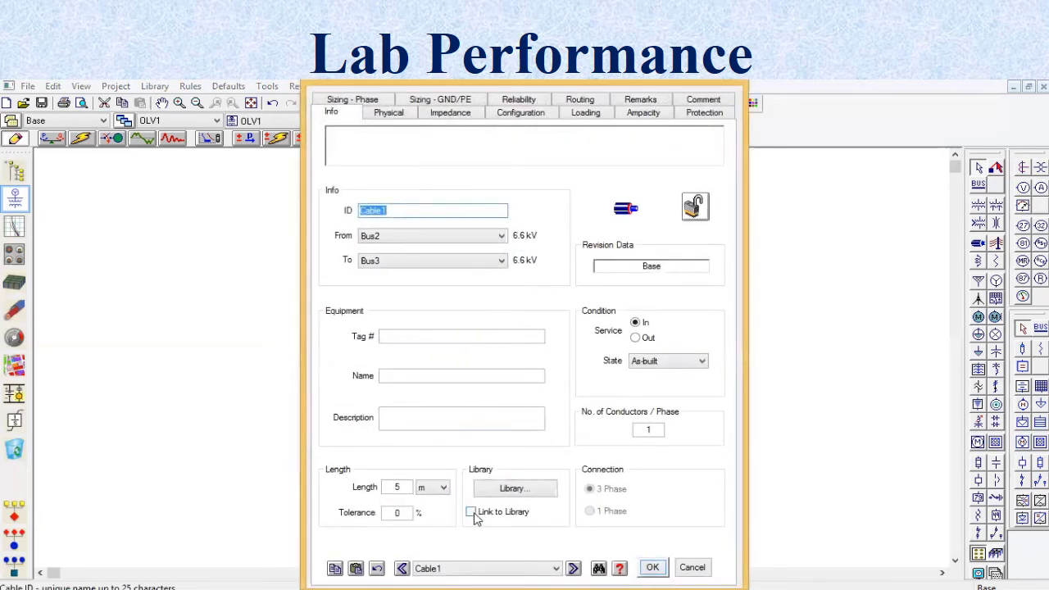
left_click(472, 513)
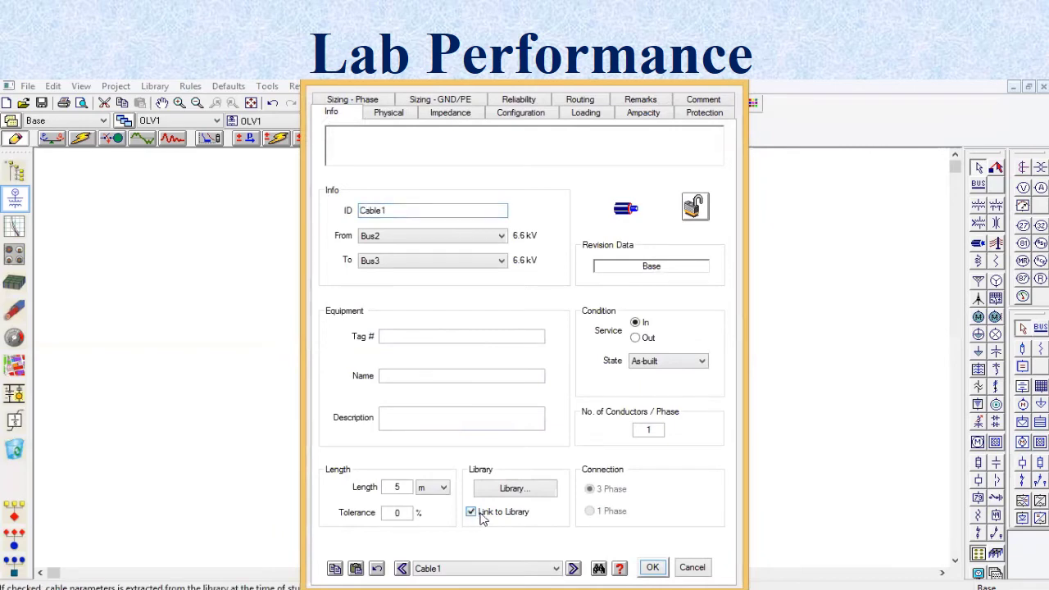
key("Return")
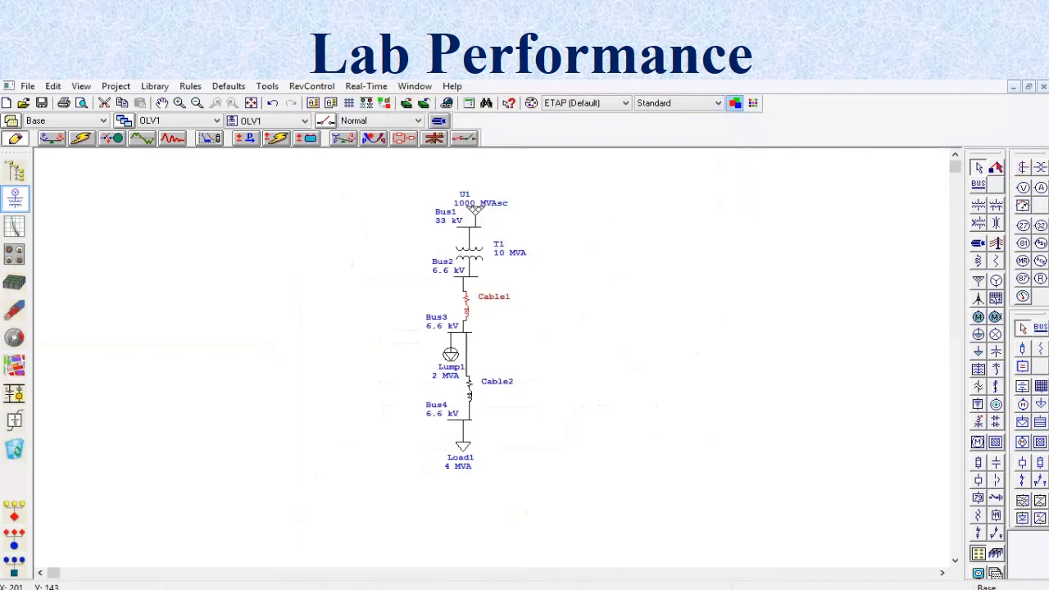
double_click(470, 402)
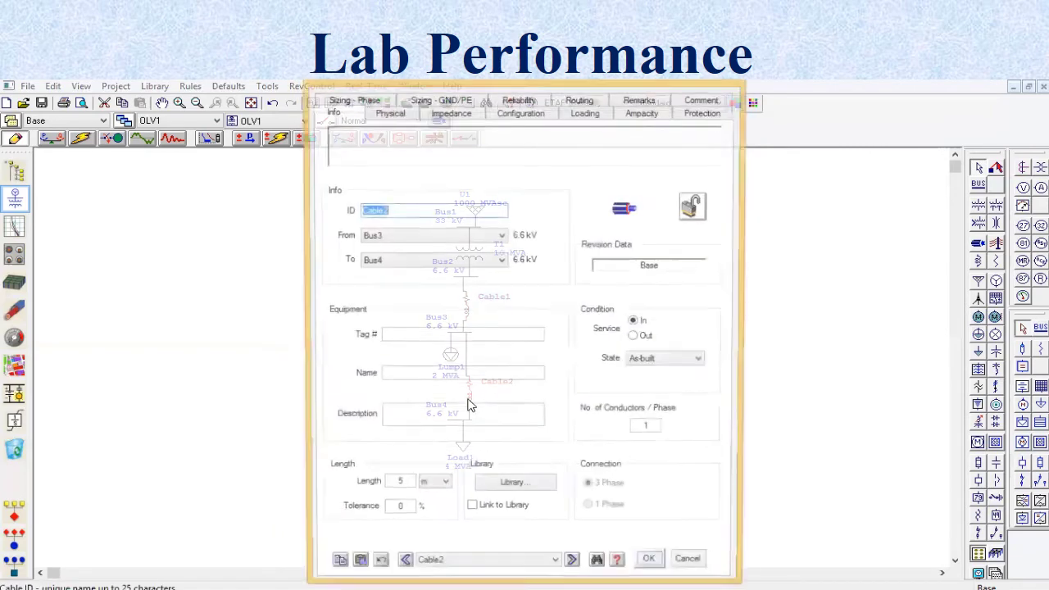
left_click(484, 516)
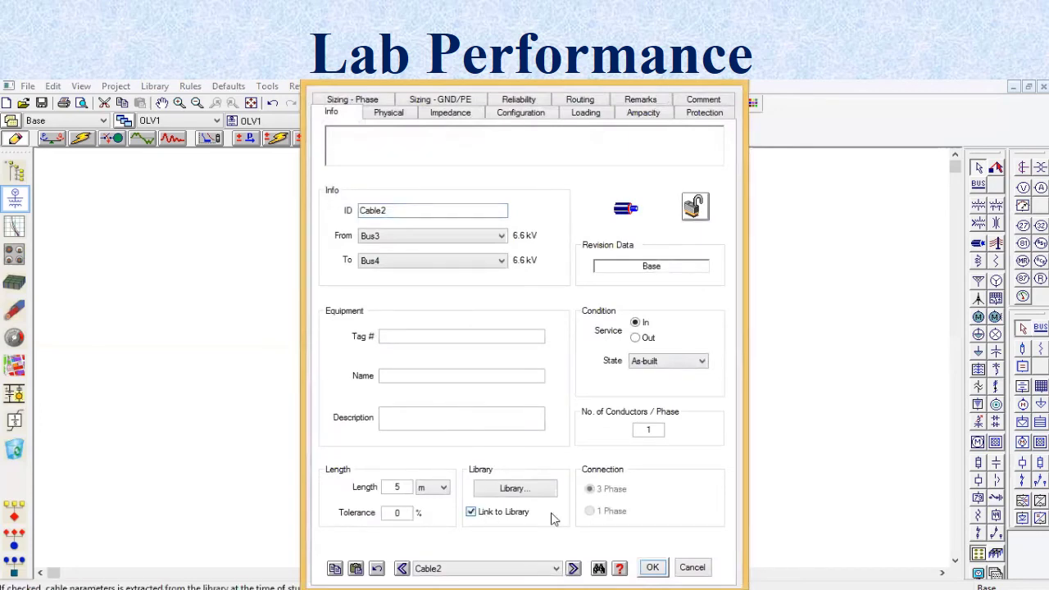
key("Return")
left_click(574, 432)
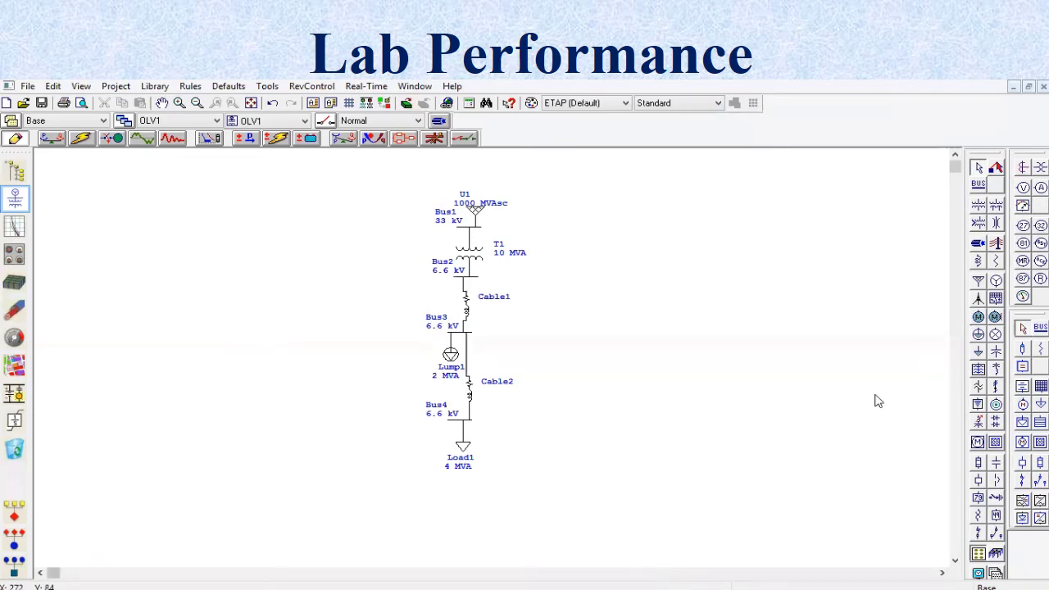
Switch to Load Flow Analysis and enable Cable Load Amp in the LF study case
left_click(53, 138)
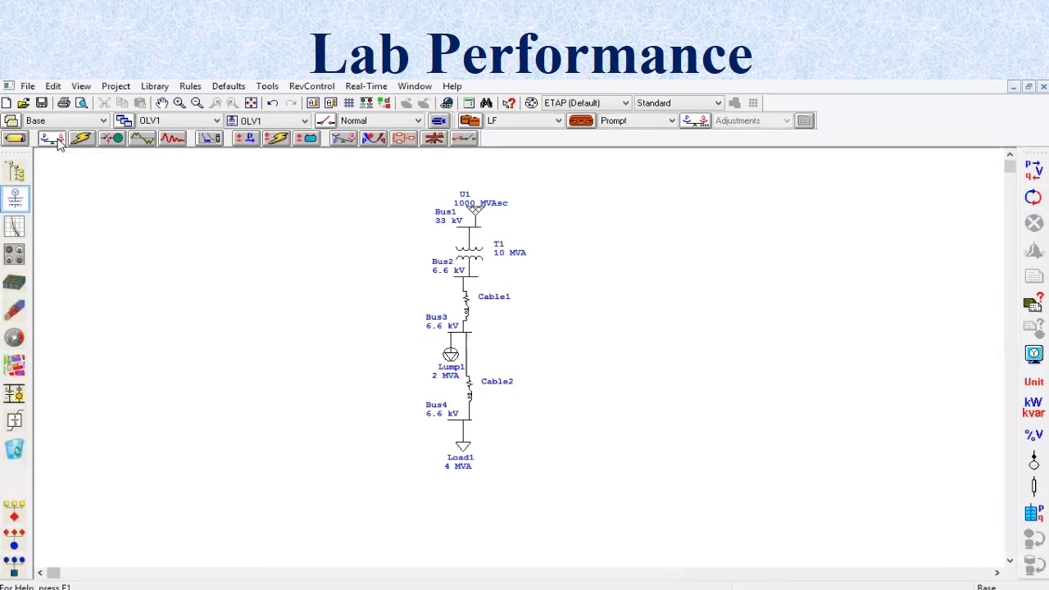
left_click(582, 122)
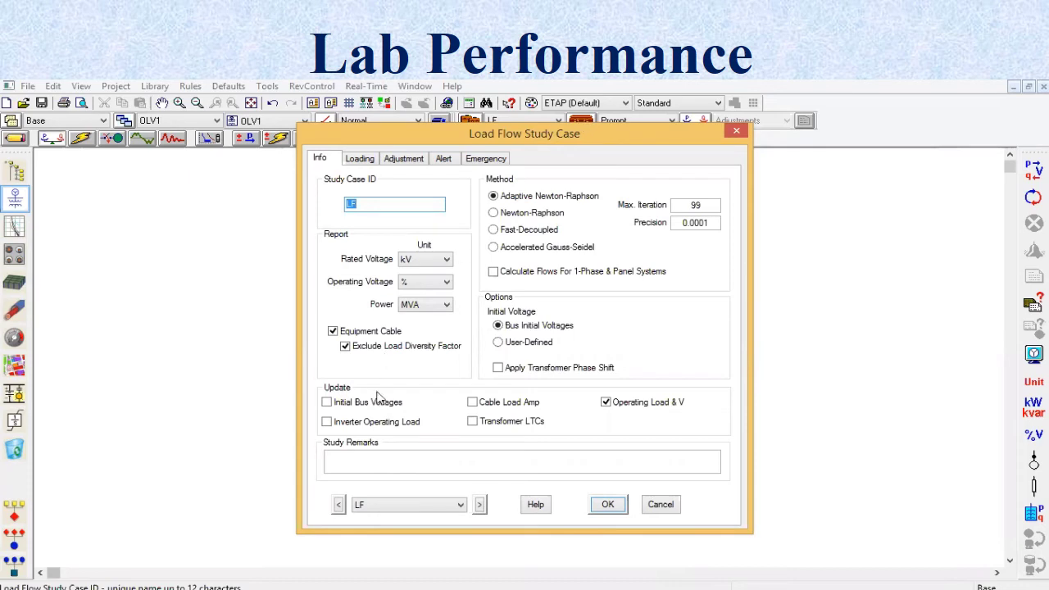
left_click(508, 402)
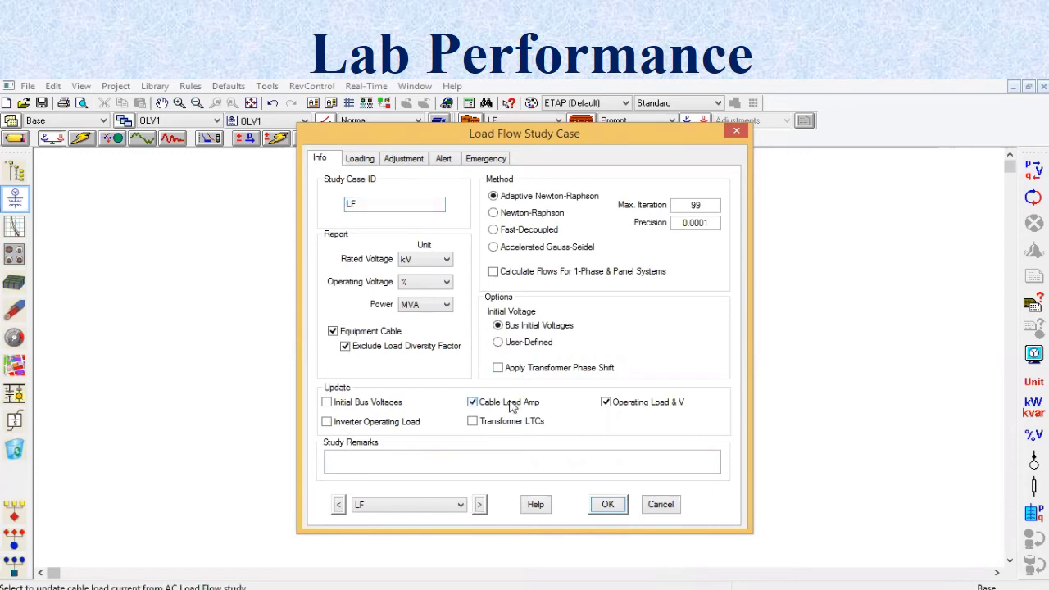
left_click(606, 503)
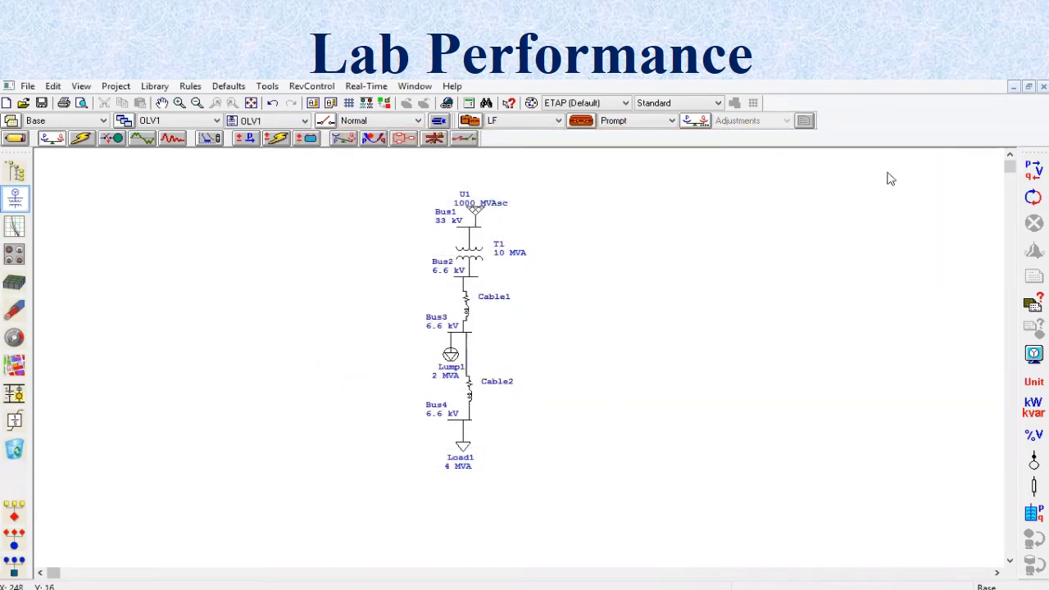
Run the load flow as Untitled (bus voltages 97.26%, 96.87%, 96.61%) and open Cable2's editor
left_click(1031, 172)
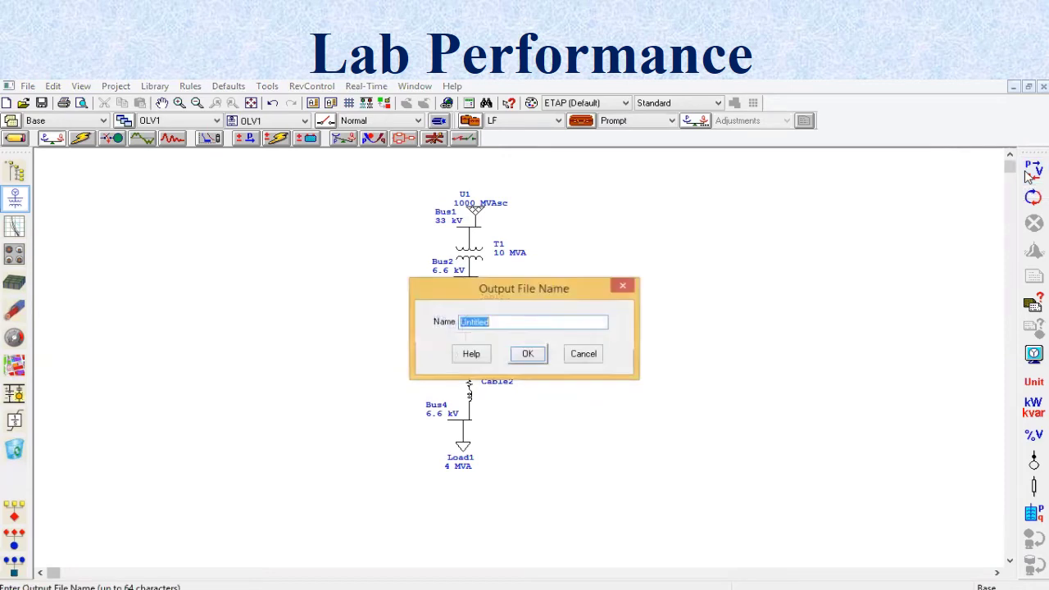
left_click(529, 354)
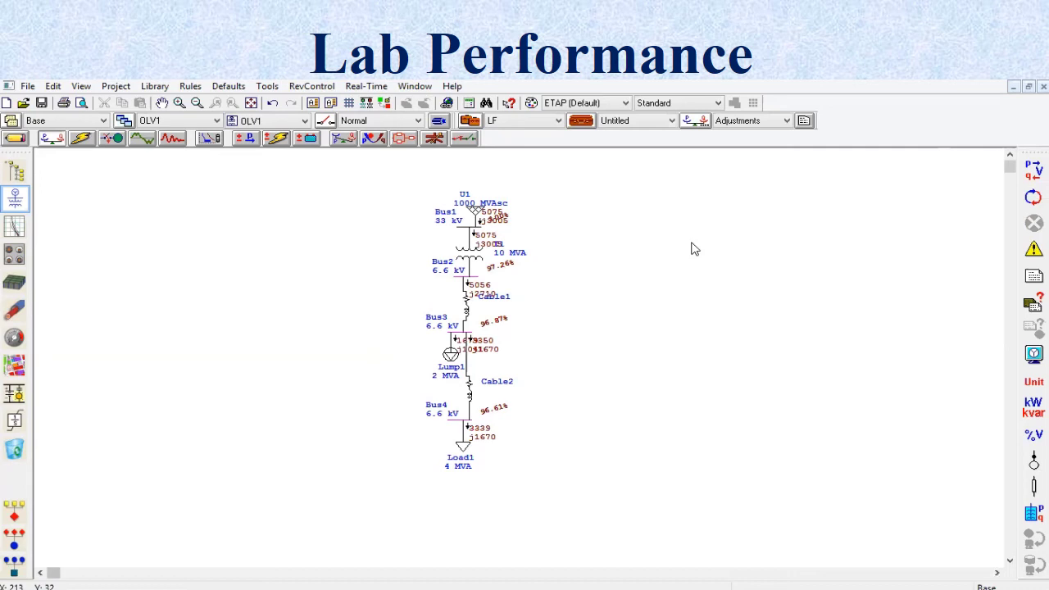
double_click(469, 398)
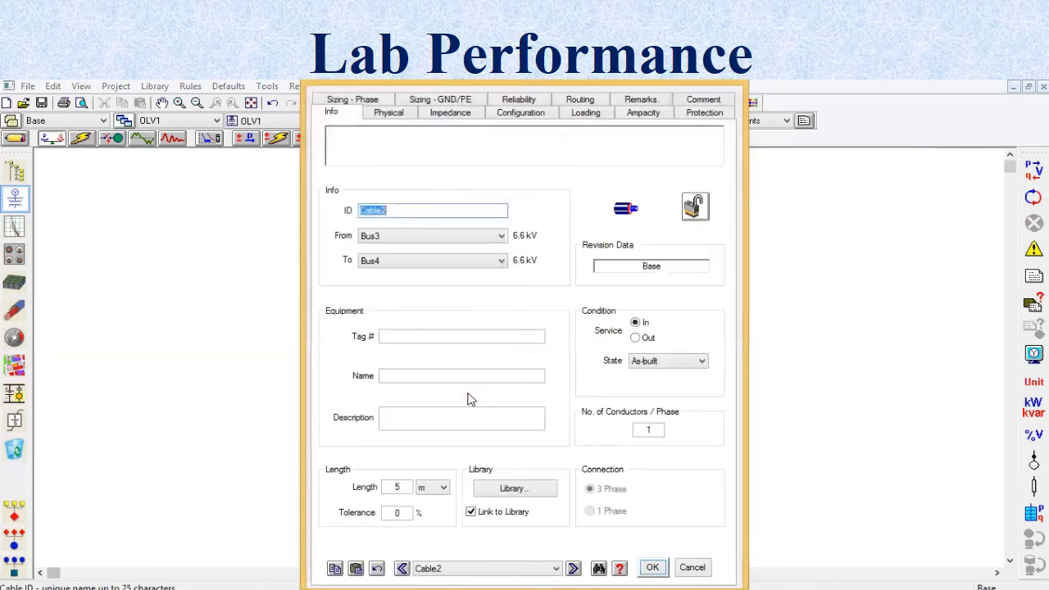
Set Cable2's loading to its 338 A operating current and review its phase conductor sizing
left_click(584, 113)
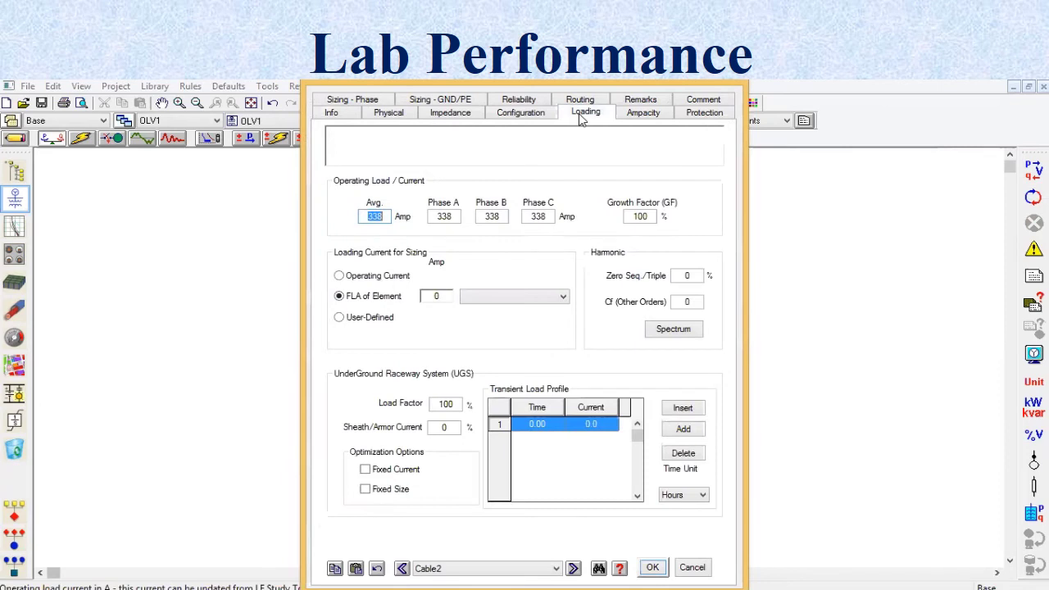
left_click(371, 279)
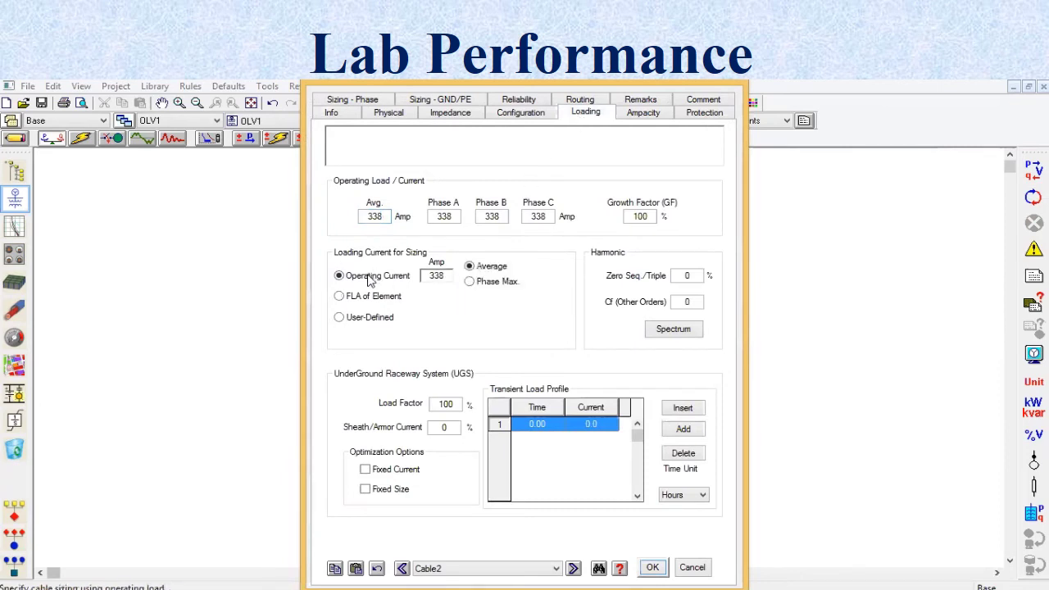
left_click(364, 100)
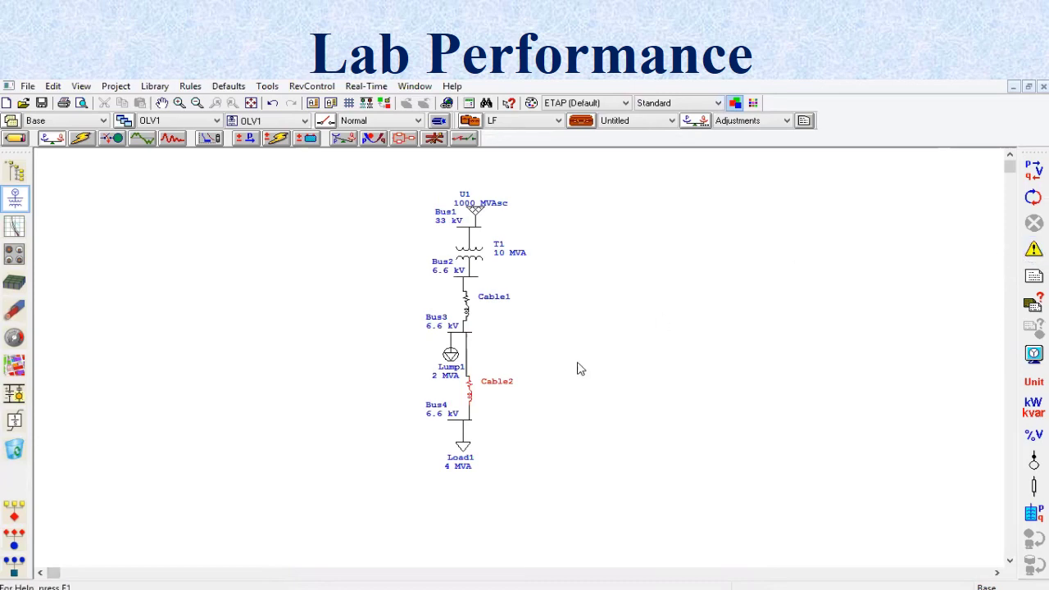
Base Cable1's sizing on its 515.9 A operating current, review phase sizing, and confirm
double_click(467, 316)
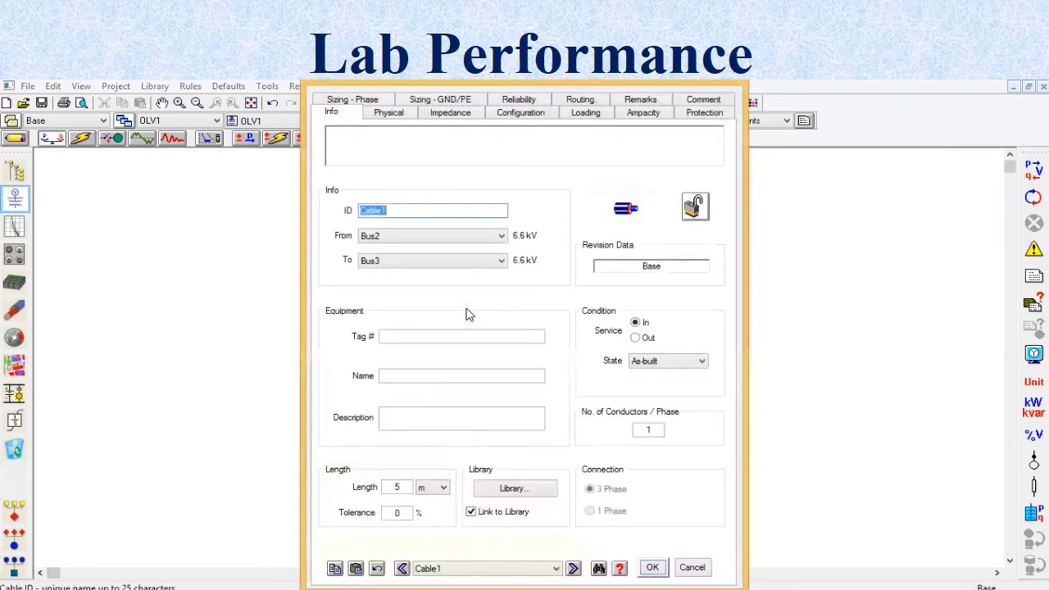
left_click(587, 116)
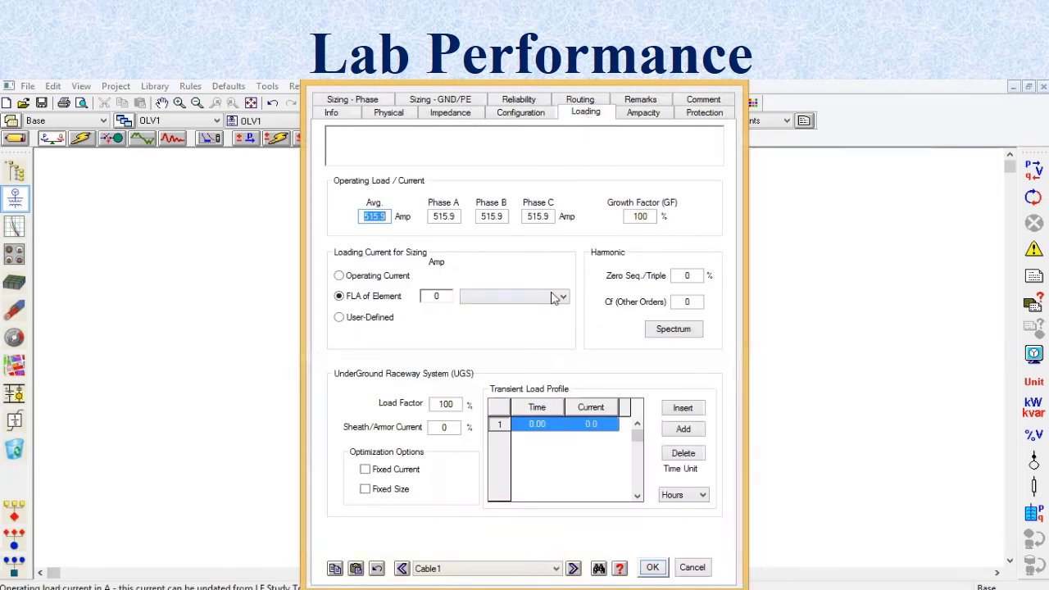
left_click(377, 277)
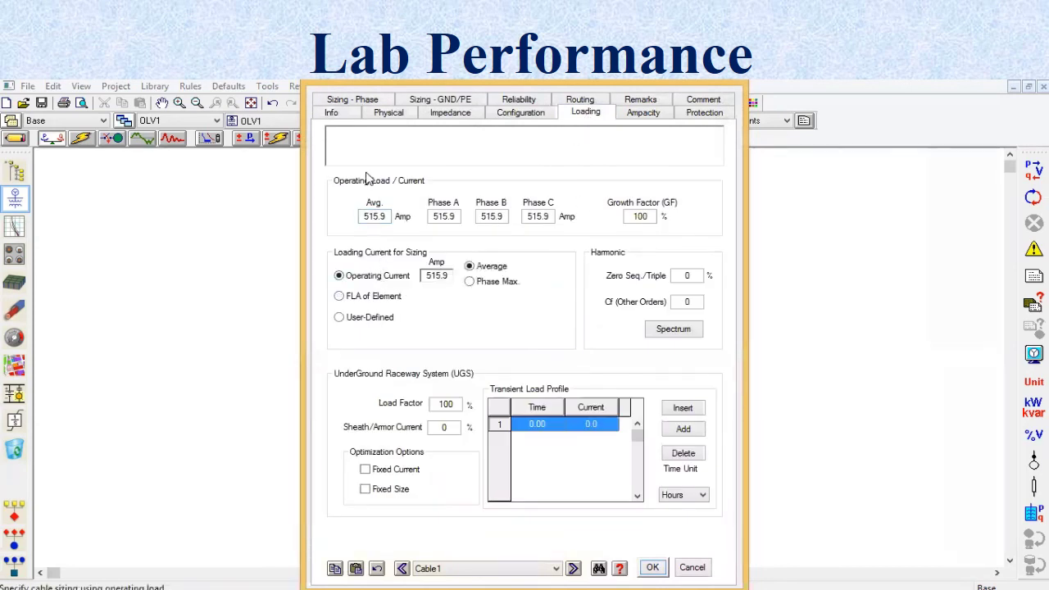
left_click(358, 100)
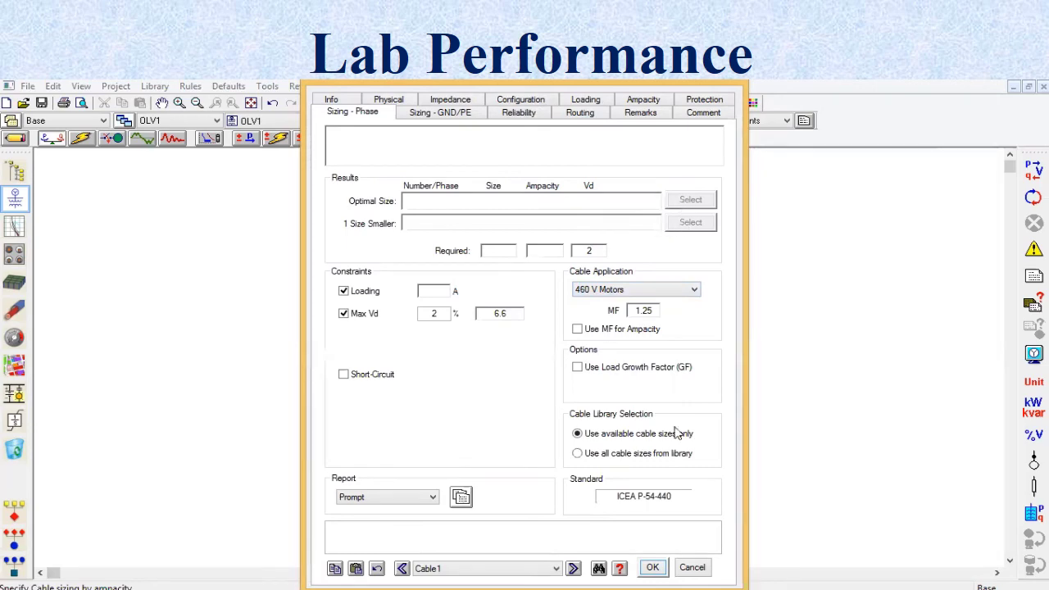
left_click(653, 567)
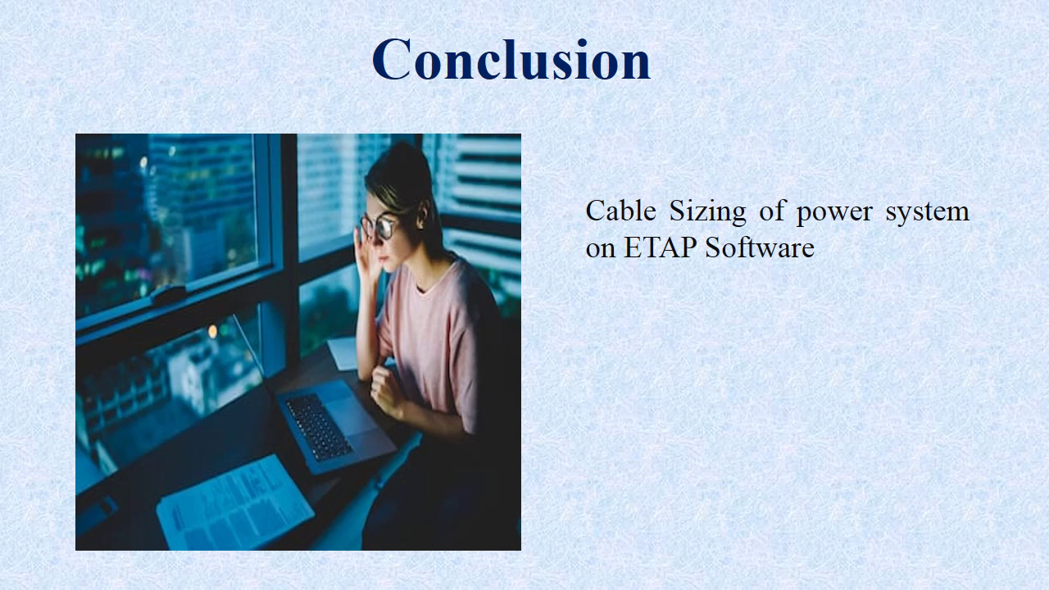
Advance the slideshow from the Conclusion slide to the final Thank You slide
key("Right")
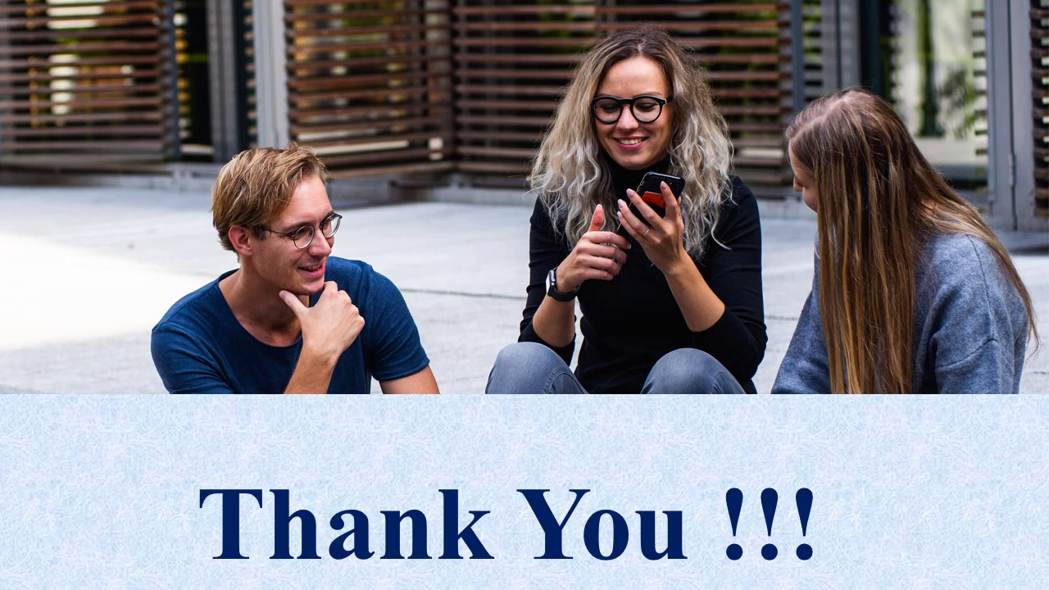